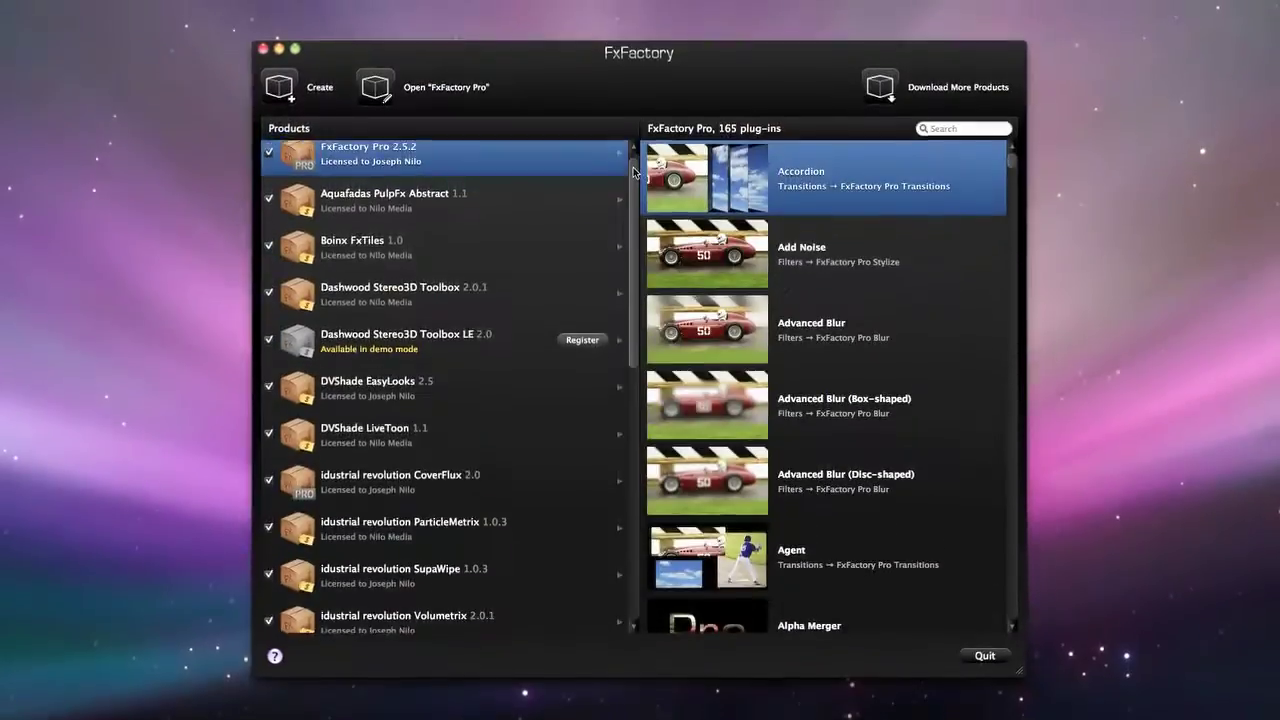
# - Scroll through the installed FxFactory products, then bring up the D&P_Chevelle sequence in Final Cut Pro
pyautogui.moveTo(633, 167); pyautogui.dragTo(633, 375)
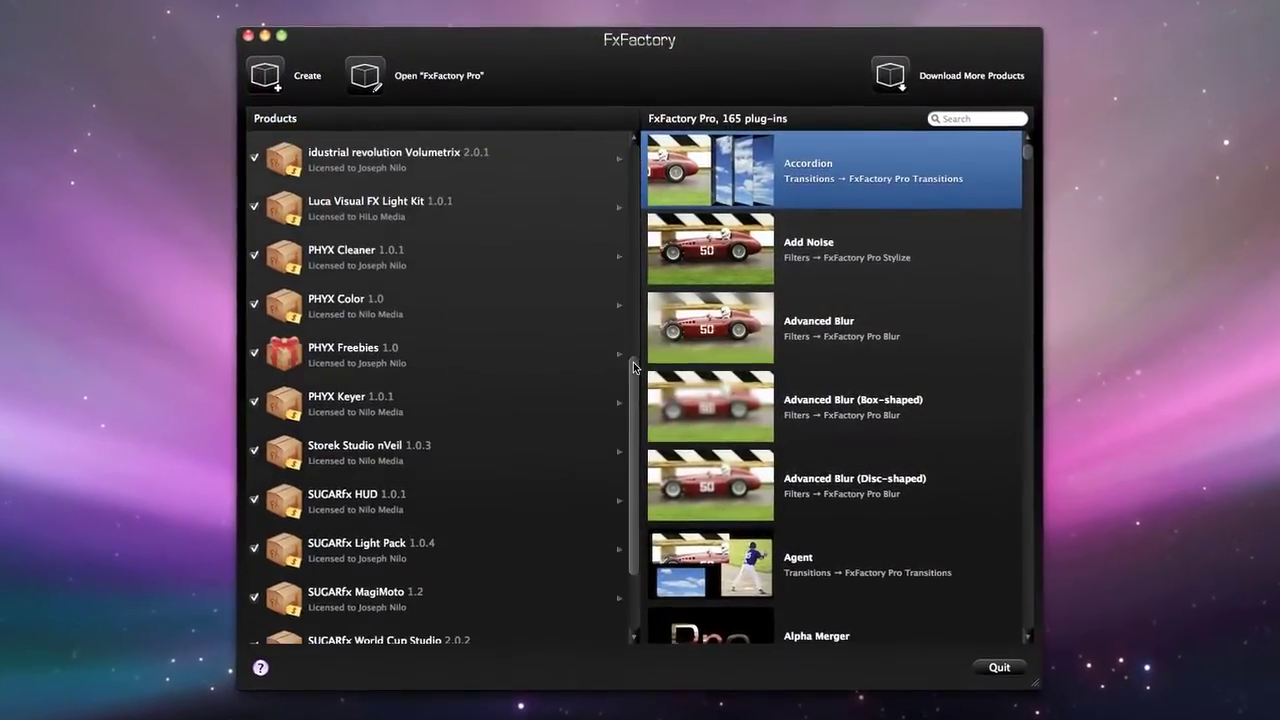
pyautogui.scroll(10, 591, 458)
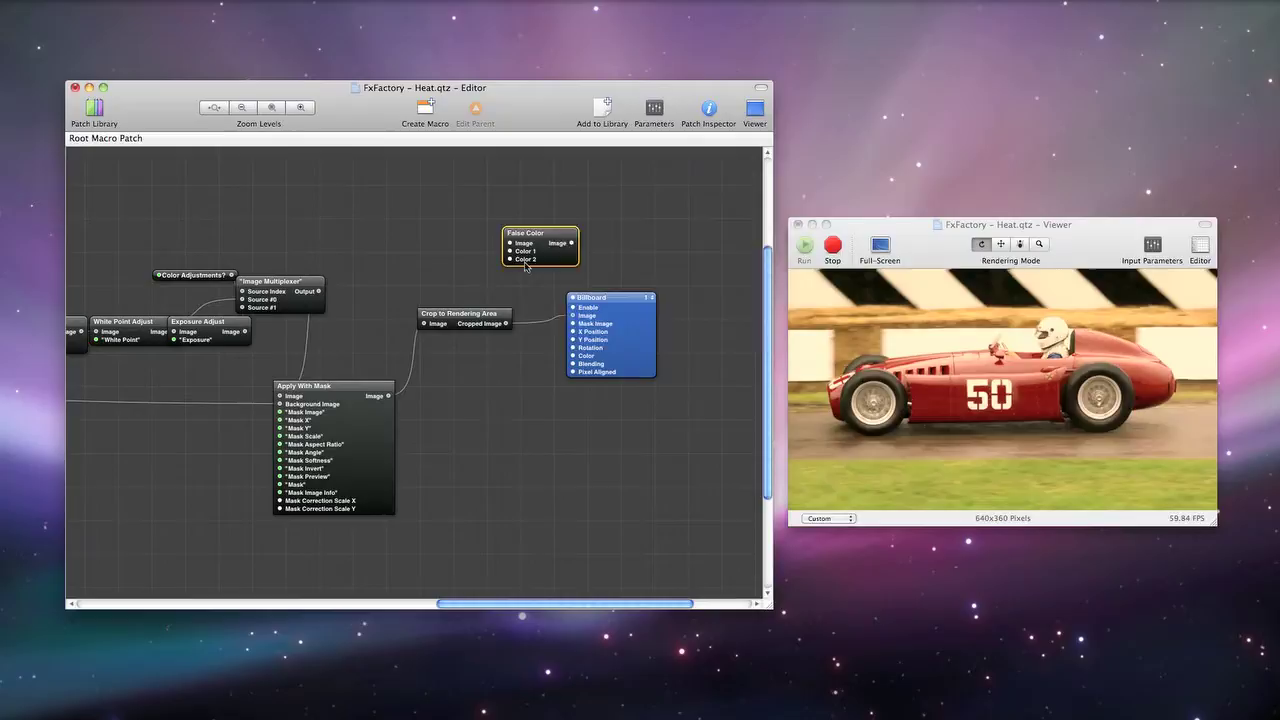
pyautogui.rightClick(424, 242)
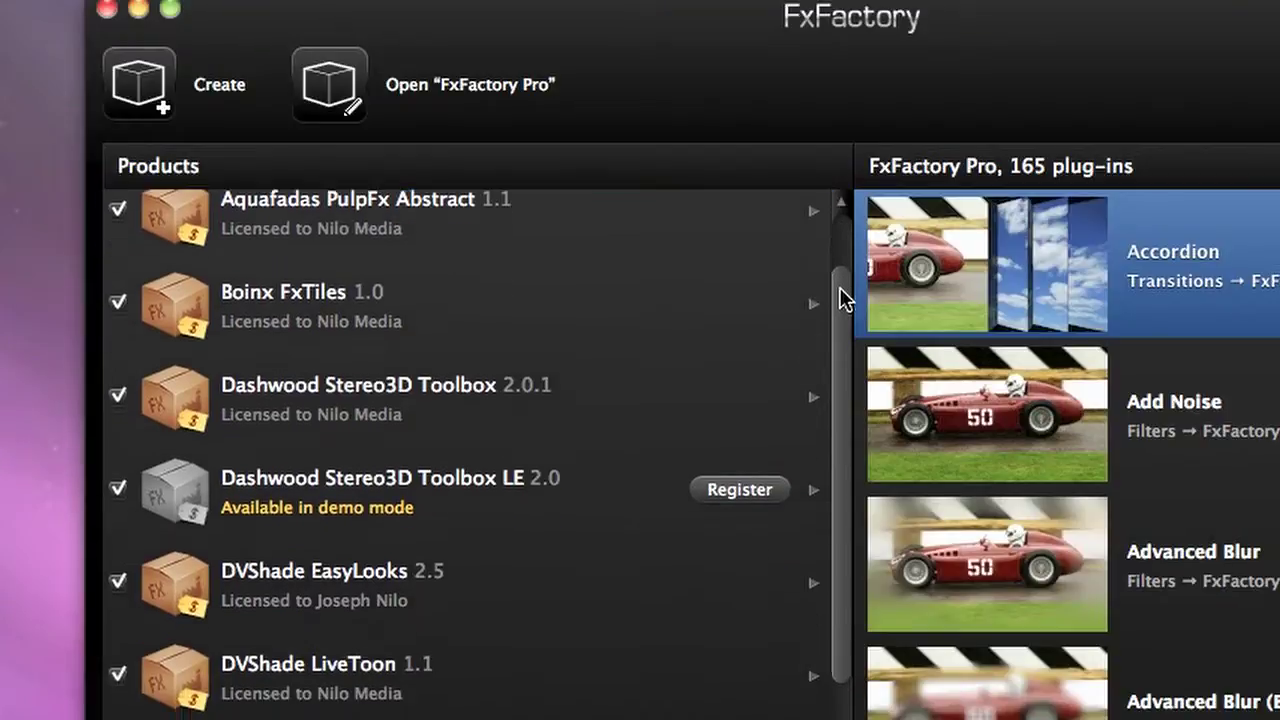
pyautogui.moveTo(839, 287); pyautogui.dragTo(839, 632)
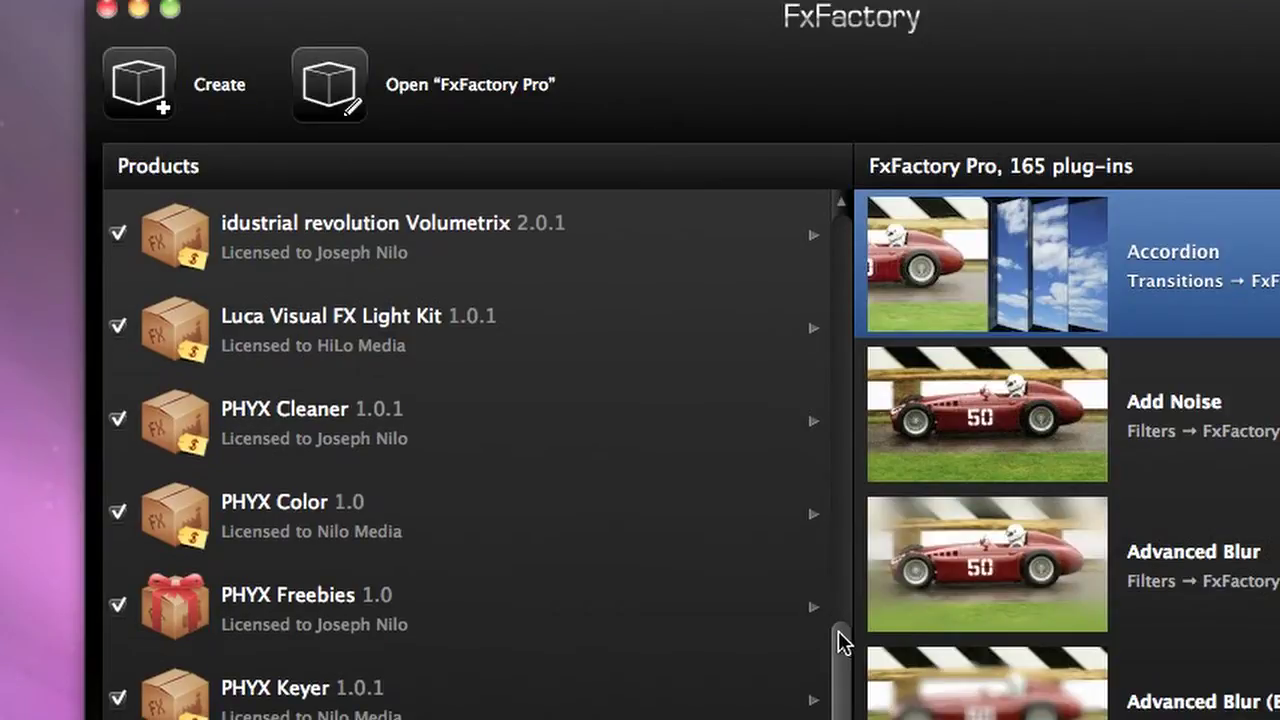
pyautogui.scroll(5, 838, 631)
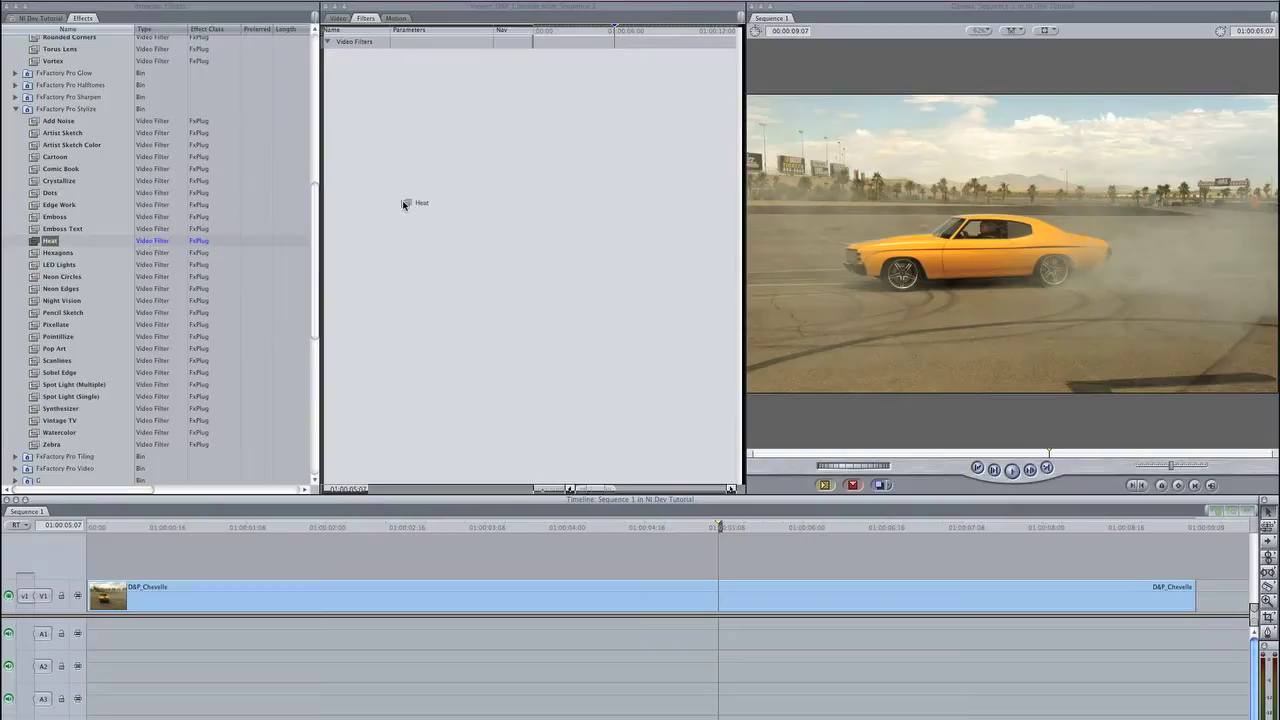
# - Apply Heat from the FxFactory Pro Stylize bin to the D&P_Chevelle clip's filters
pyautogui.moveTo(404, 201); pyautogui.dragTo(404, 201)
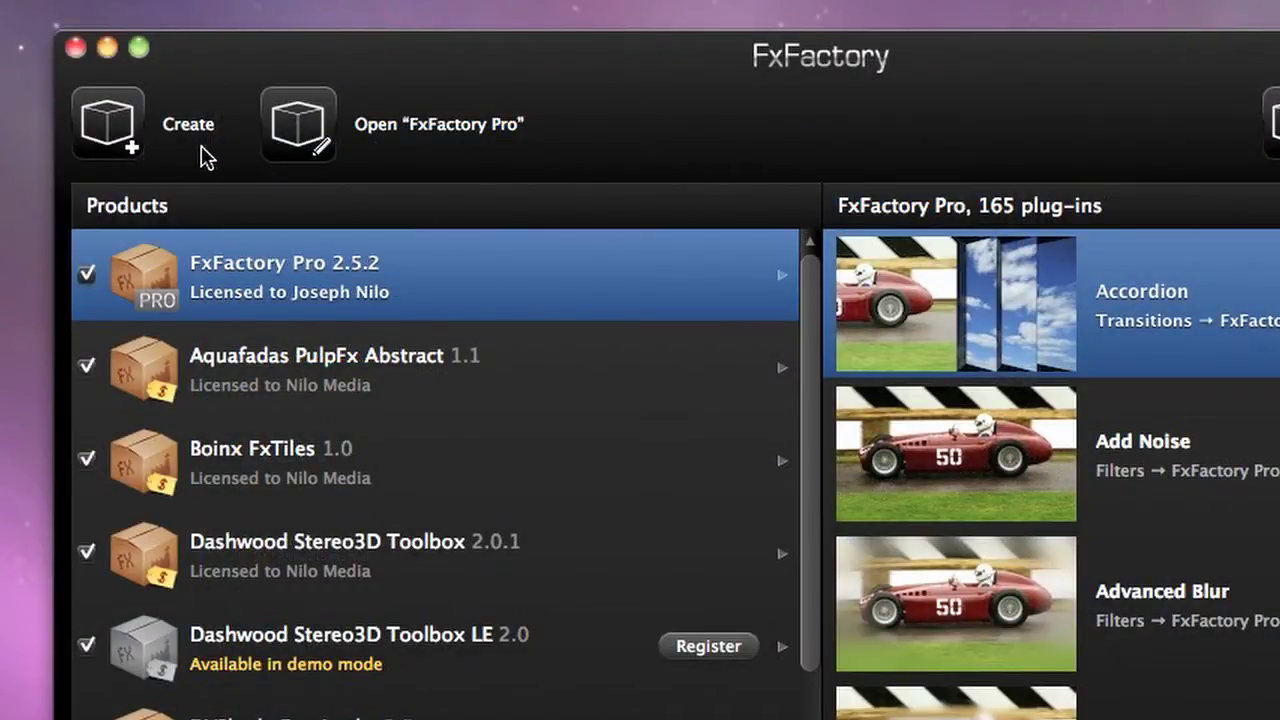
# - Open the FxFactory Pro pack and show the Heat plug-in's info (Stylization, version 1.0)
pyautogui.click(314, 124)
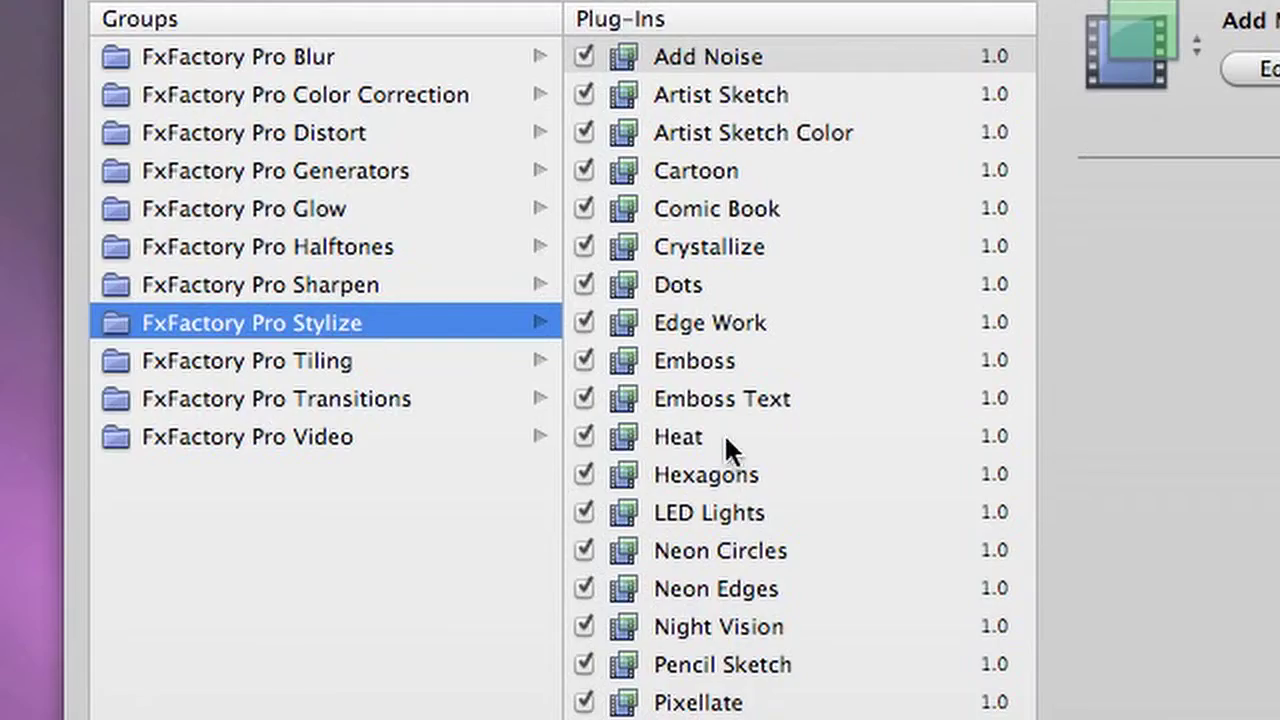
pyautogui.click(726, 440)
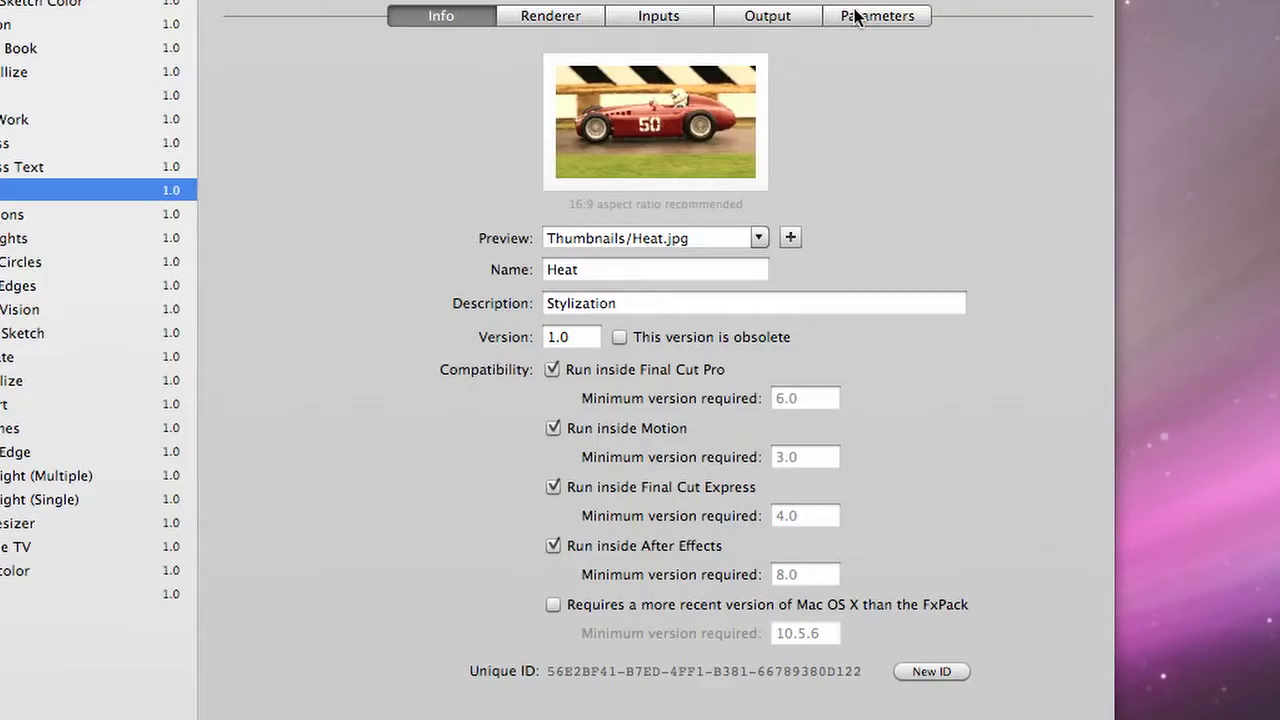
# - Review the Heat plug-in's Presets, Amount, Scale and Speed parameter settings
pyautogui.click(857, 16)
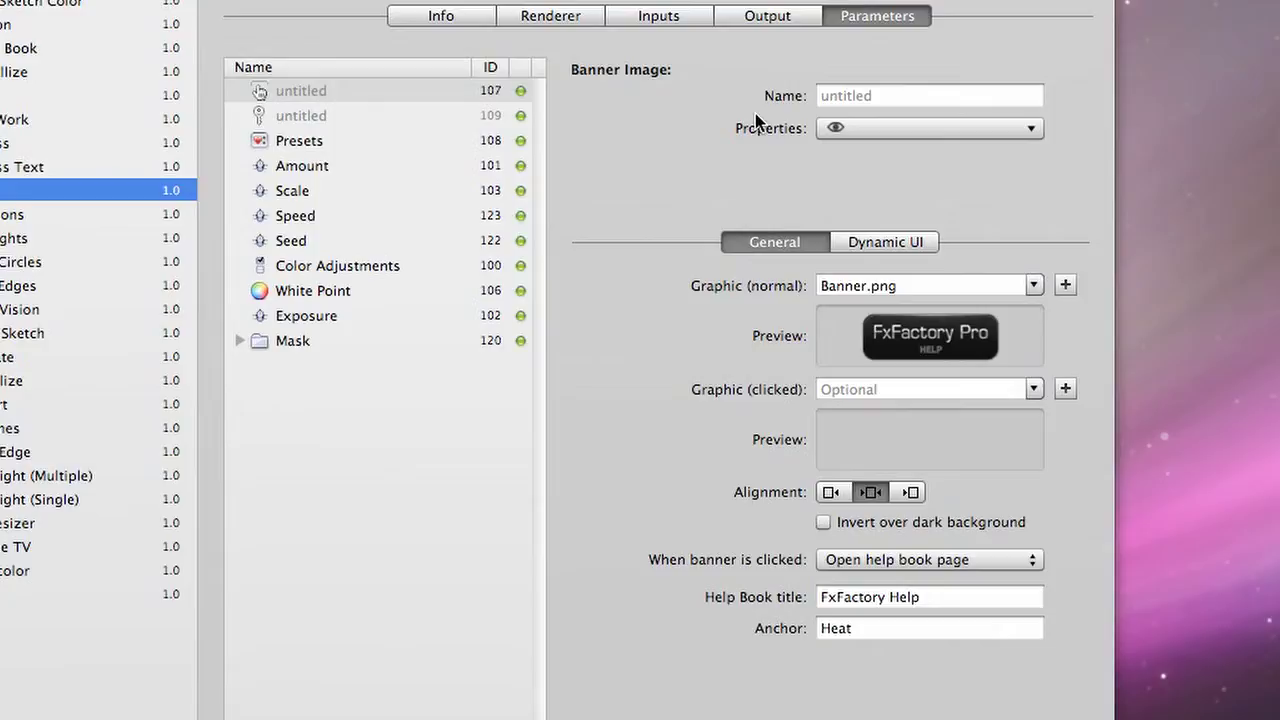
pyautogui.click(300, 118)
pyautogui.click(300, 143)
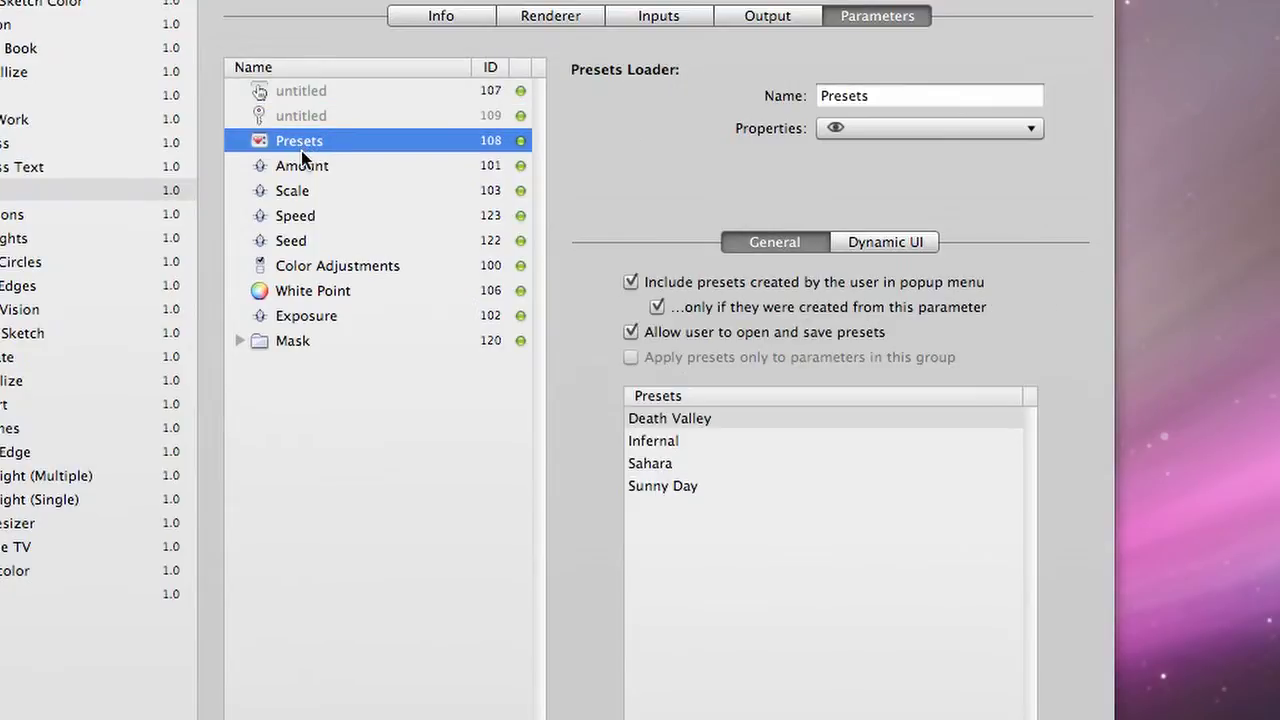
pyautogui.click(313, 174)
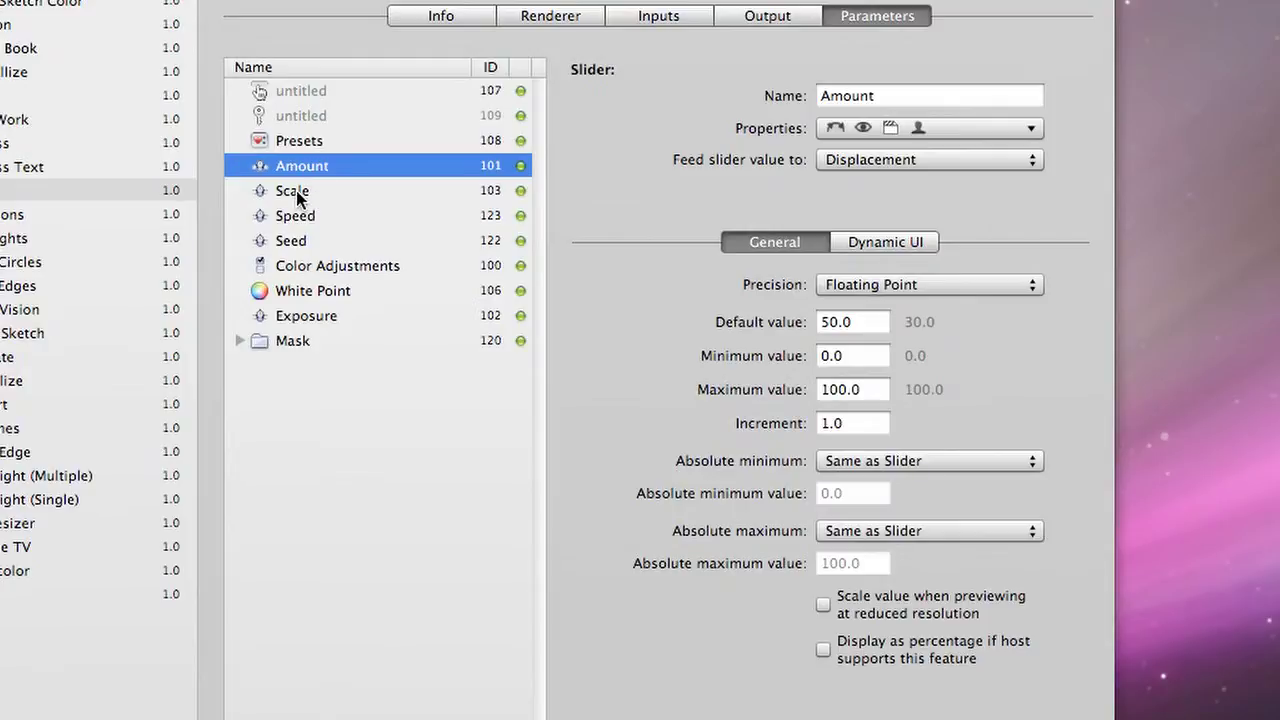
pyautogui.click(296, 193)
pyautogui.click(299, 219)
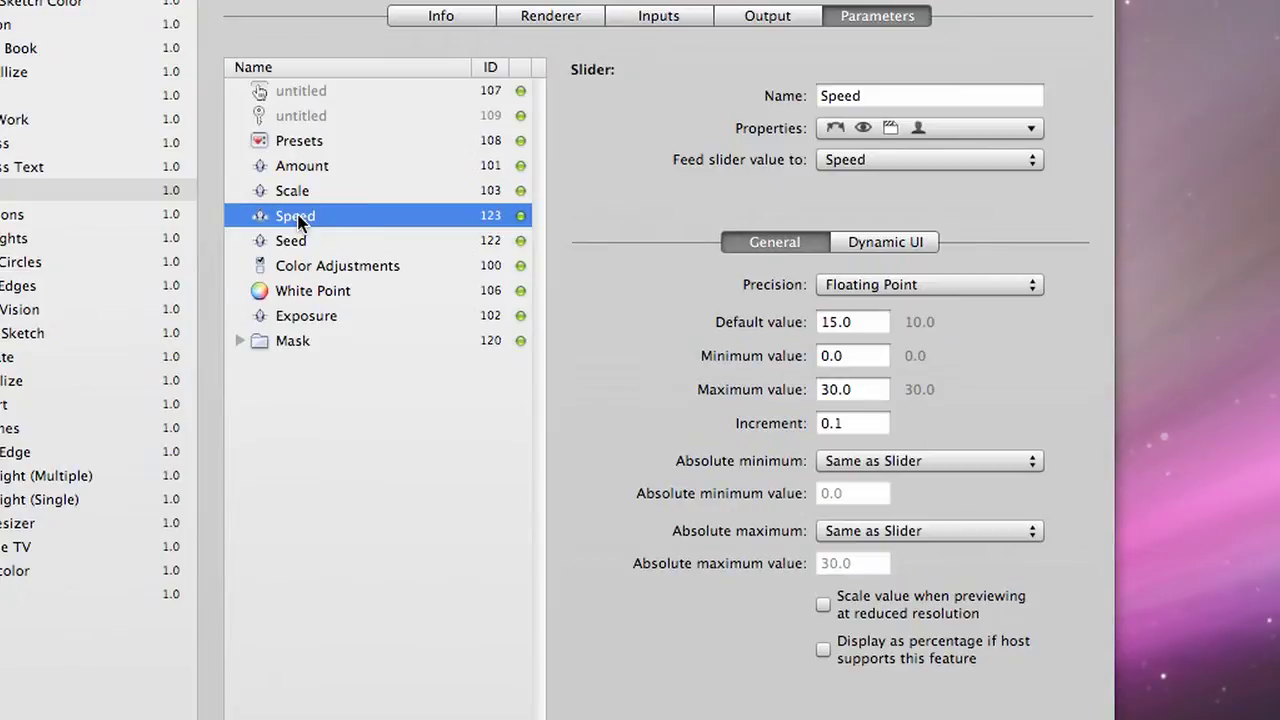
# - Change the Speed slider's minimum value to 5.0
pyautogui.click(850, 356)
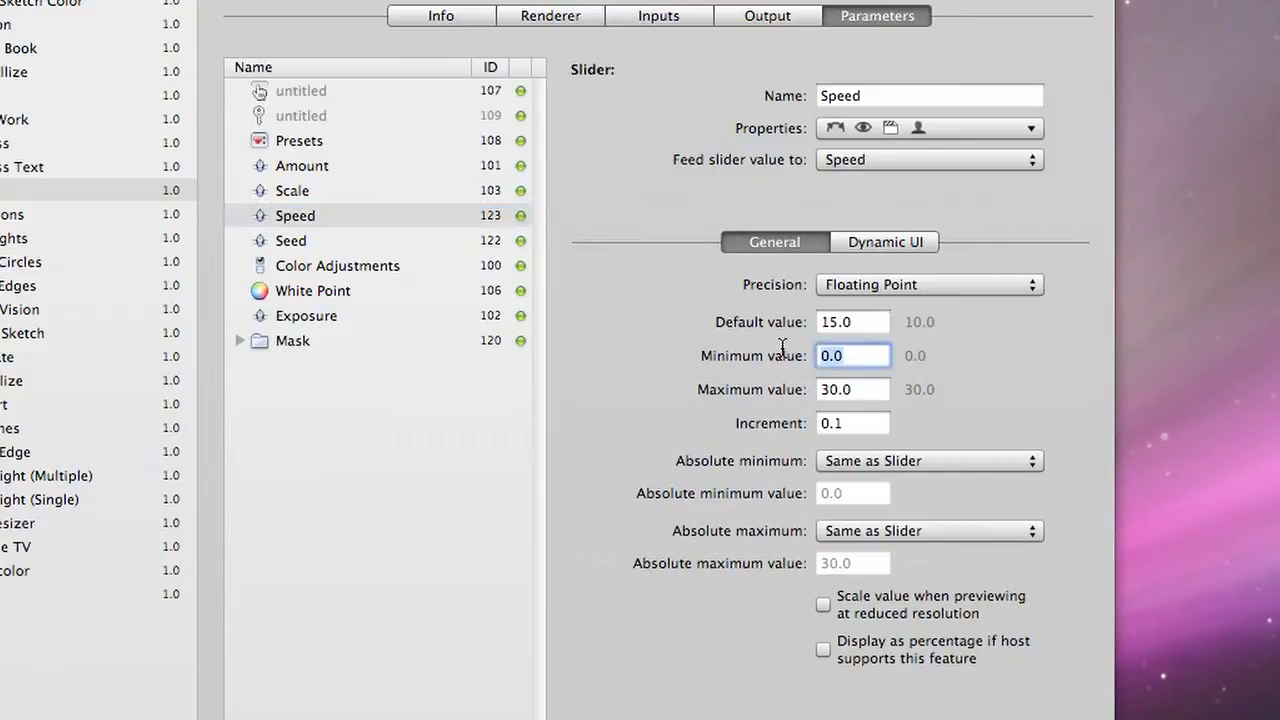
pyautogui.write('5.0')
pyautogui.click(860, 390)
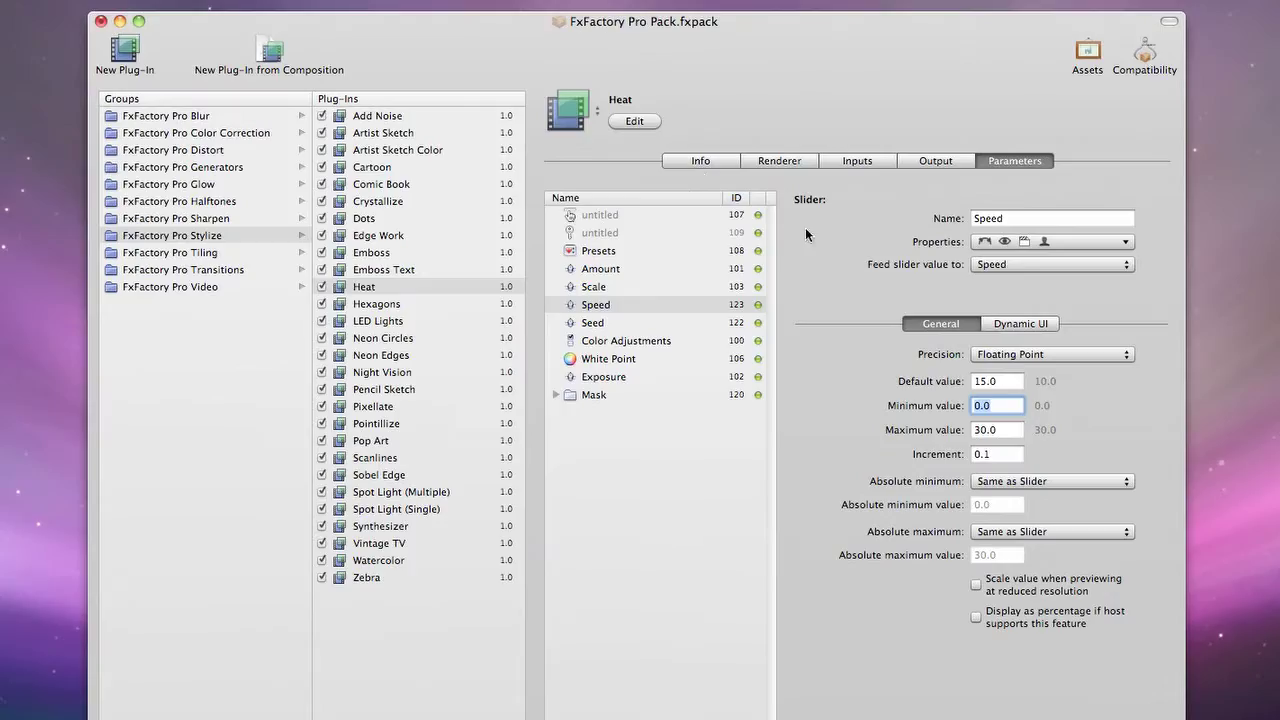
# - Open Heat.qtz in Quartz Composer and arrange the Editor and Viewer windows side by side
pyautogui.click(635, 121)
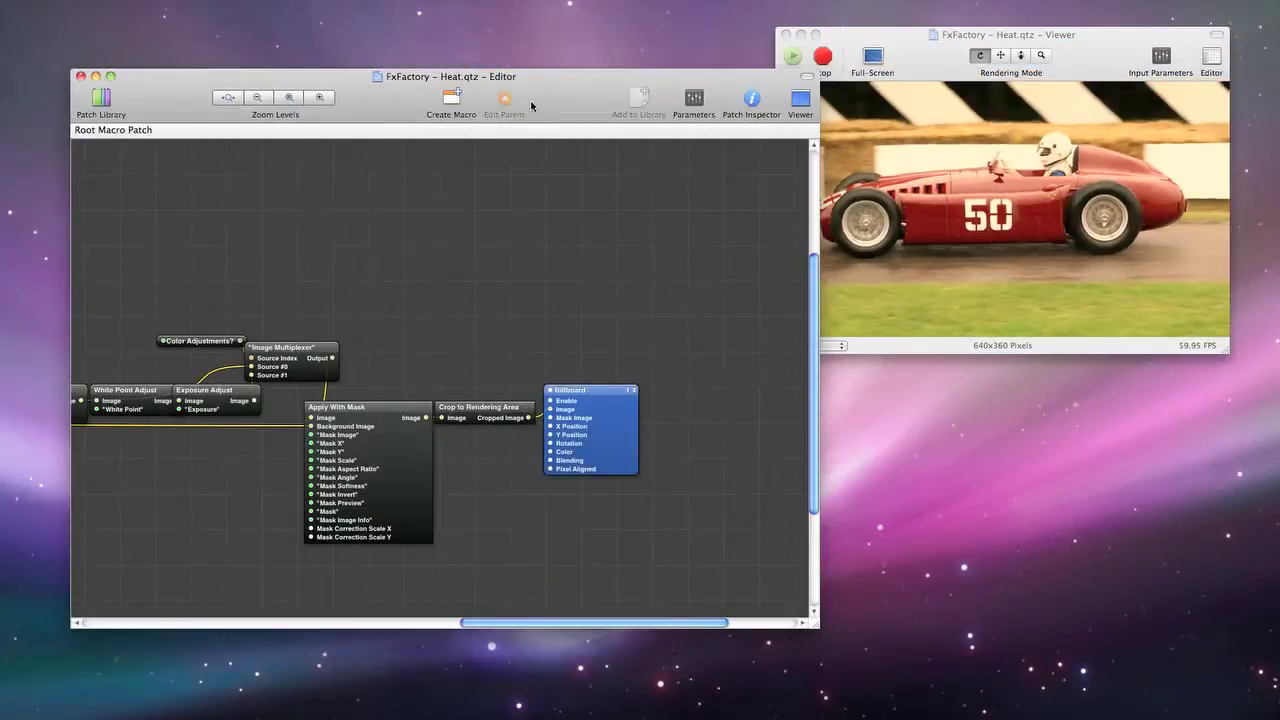
pyautogui.moveTo(531, 106); pyautogui.dragTo(479, 111)
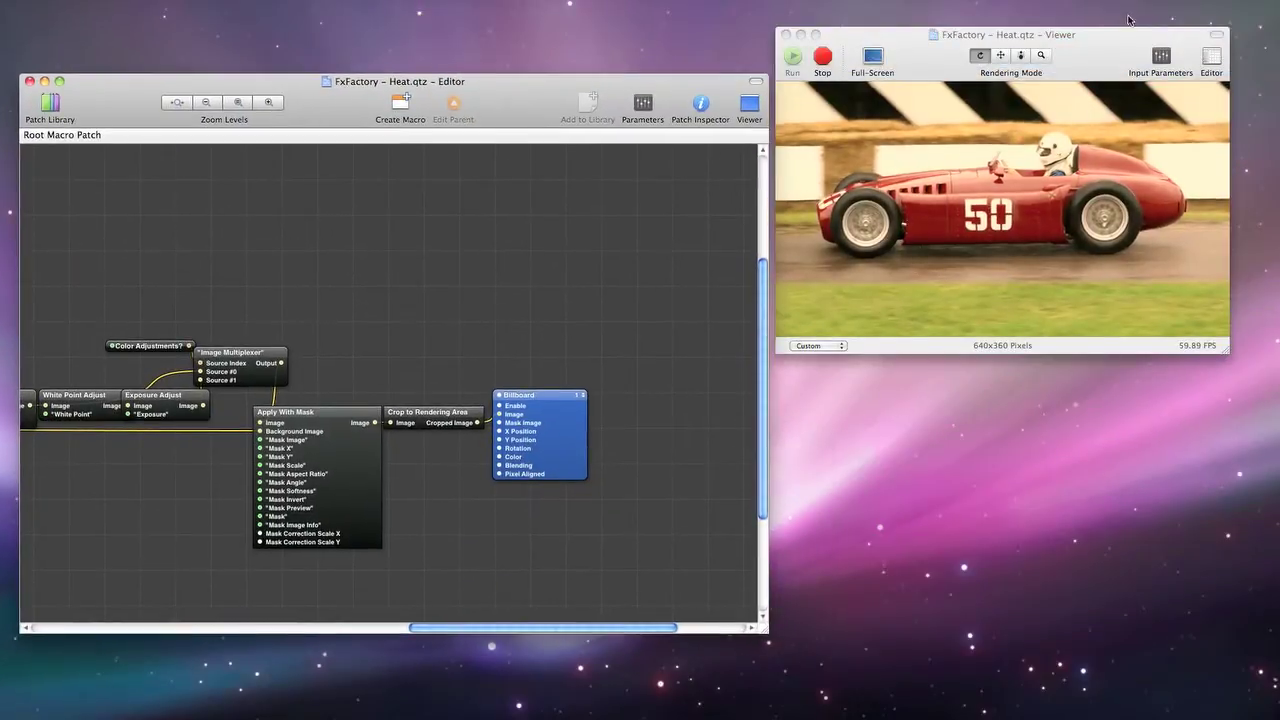
pyautogui.moveTo(1111, 42); pyautogui.dragTo(1121, 237)
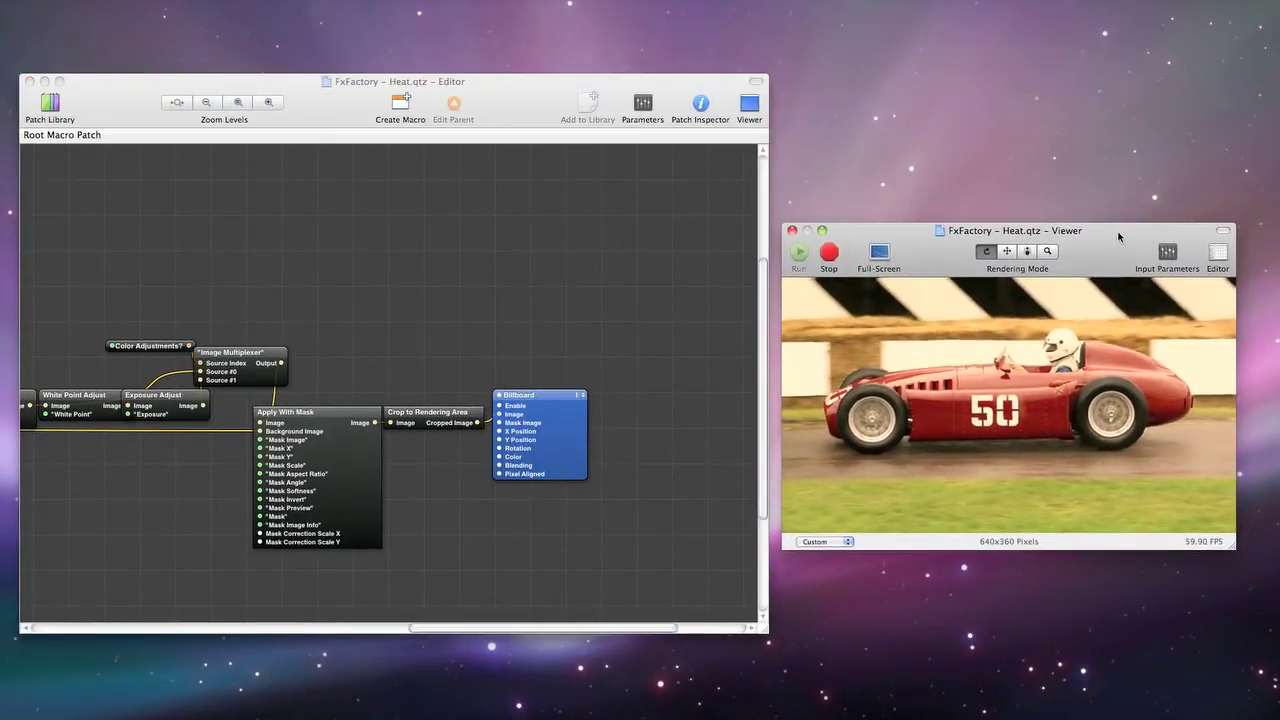
pyautogui.moveTo(515, 96); pyautogui.dragTo(503, 102)
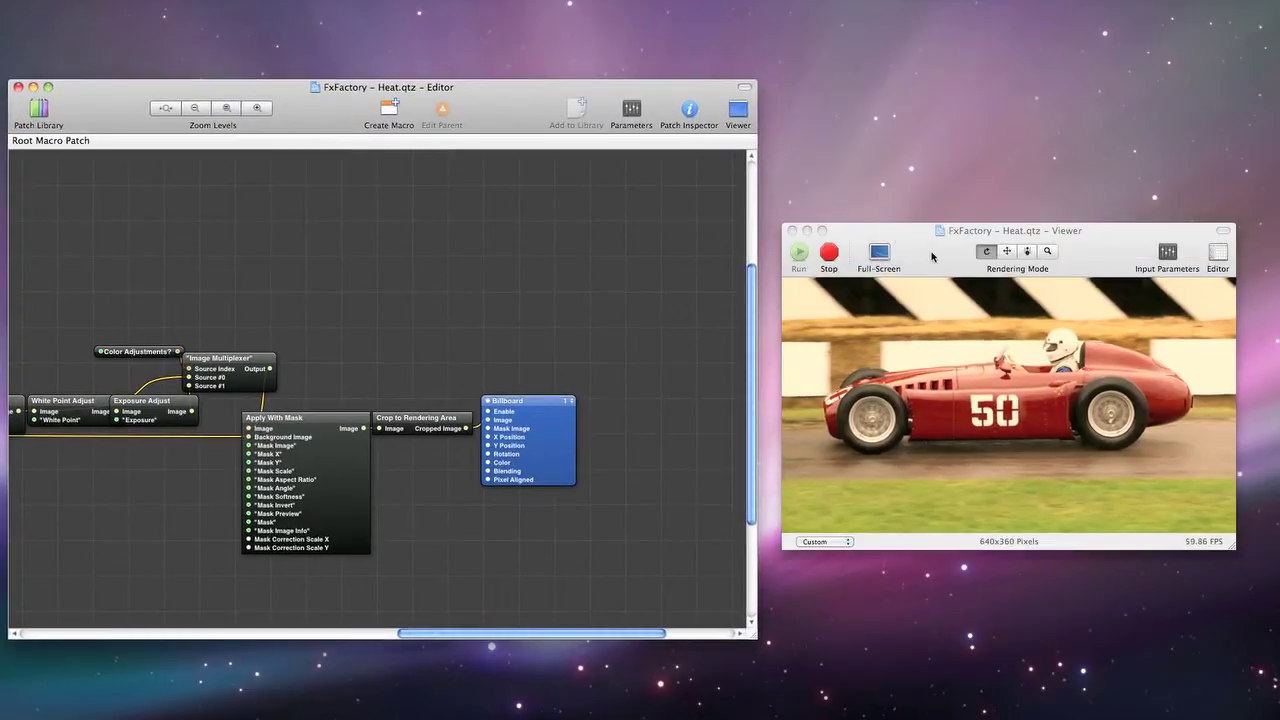
pyautogui.moveTo(934, 251); pyautogui.dragTo(925, 252)
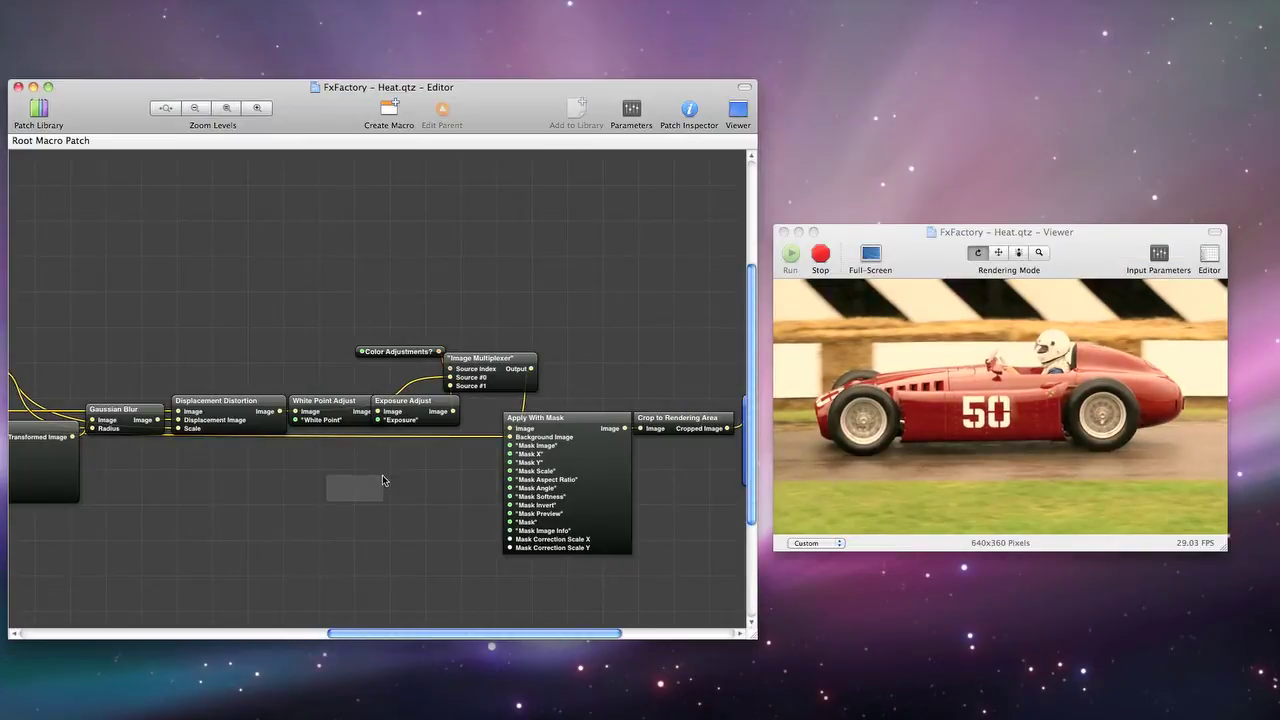
# - Inspect the Image input and the Image Dimensions patch in the Heat graph
pyautogui.hscroll(-10, 383, 486)
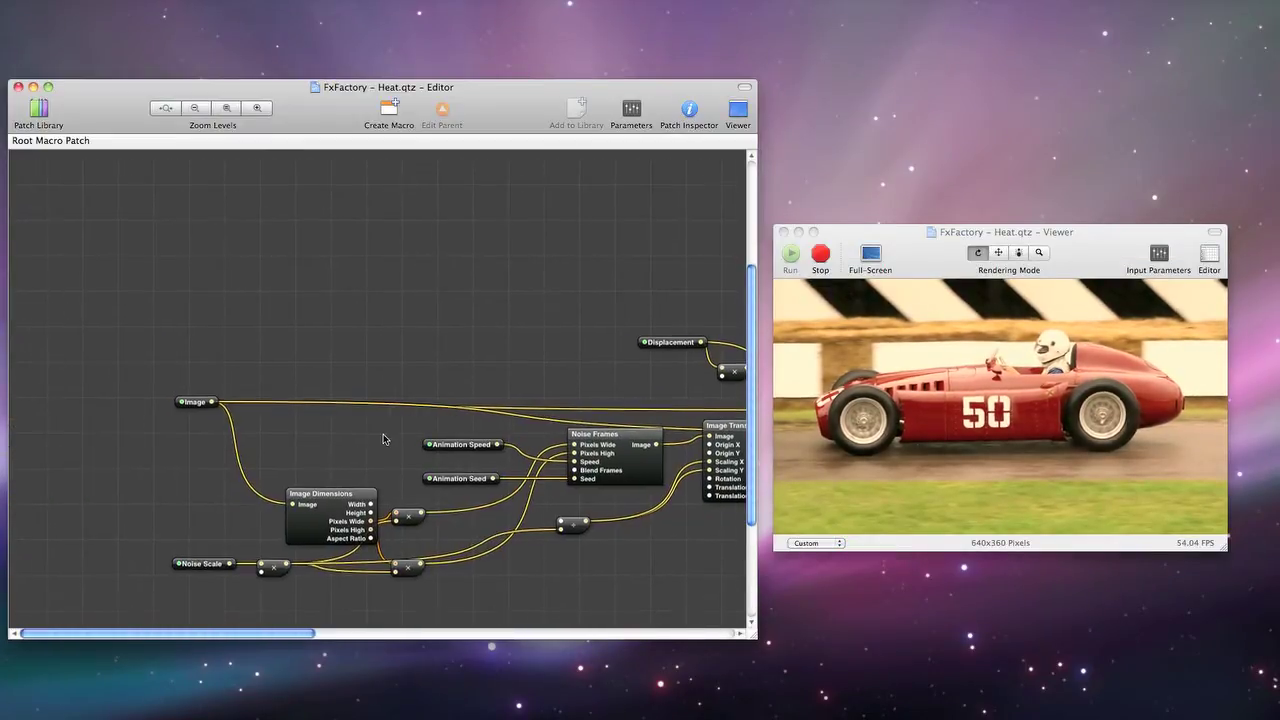
pyautogui.scroll(-3, 386, 440)
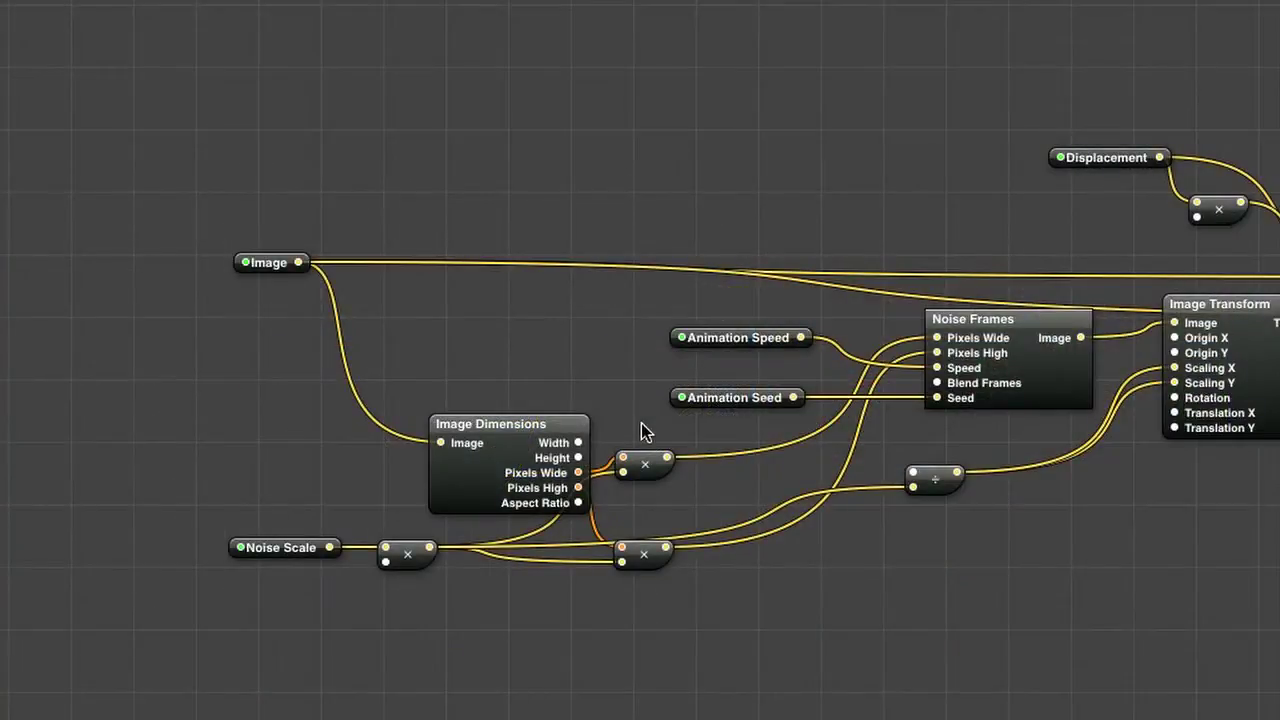
pyautogui.click(280, 266)
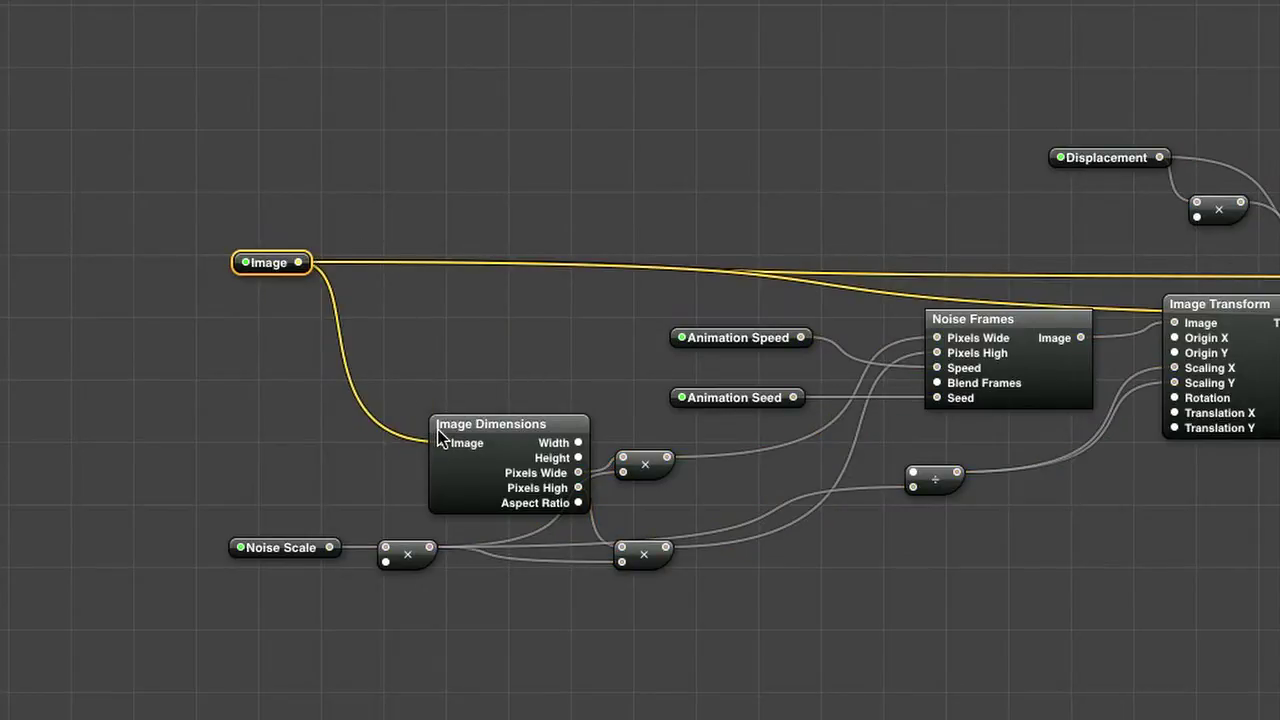
pyautogui.moveTo(437, 436)
pyautogui.click(496, 449)
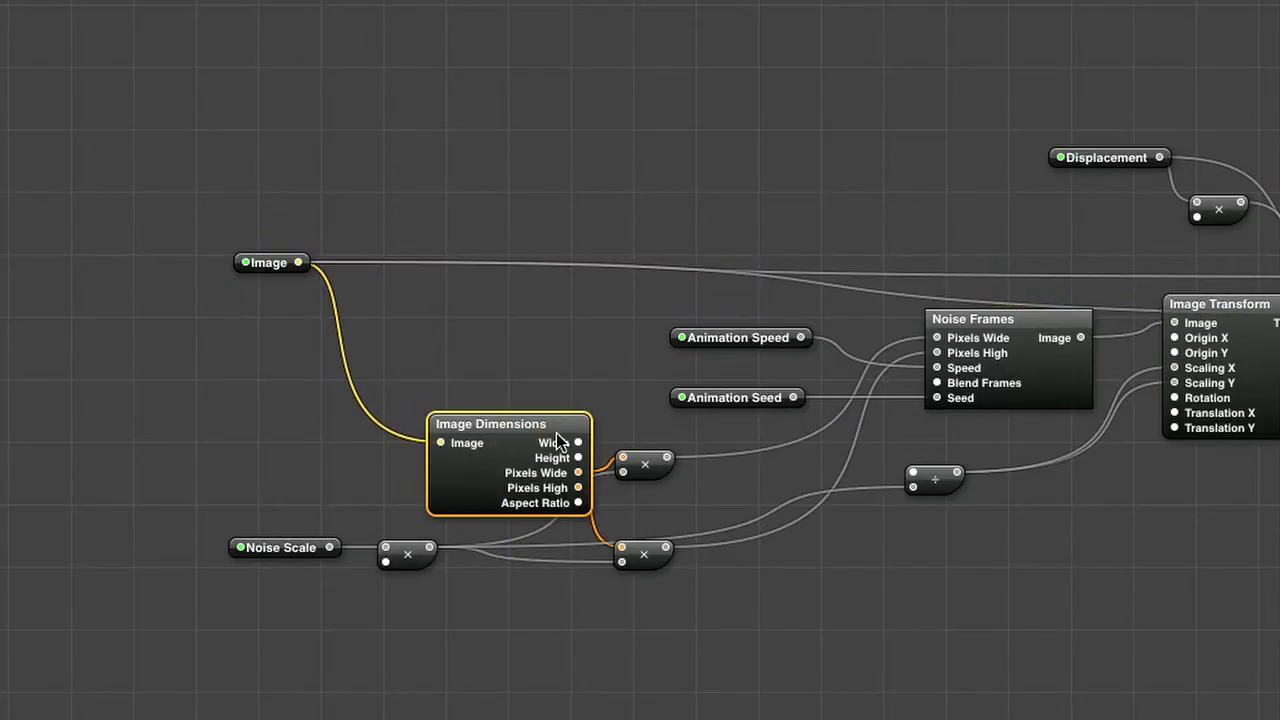
pyautogui.hscroll(10, 560, 433)
pyautogui.hscroll(20, 552, 432)
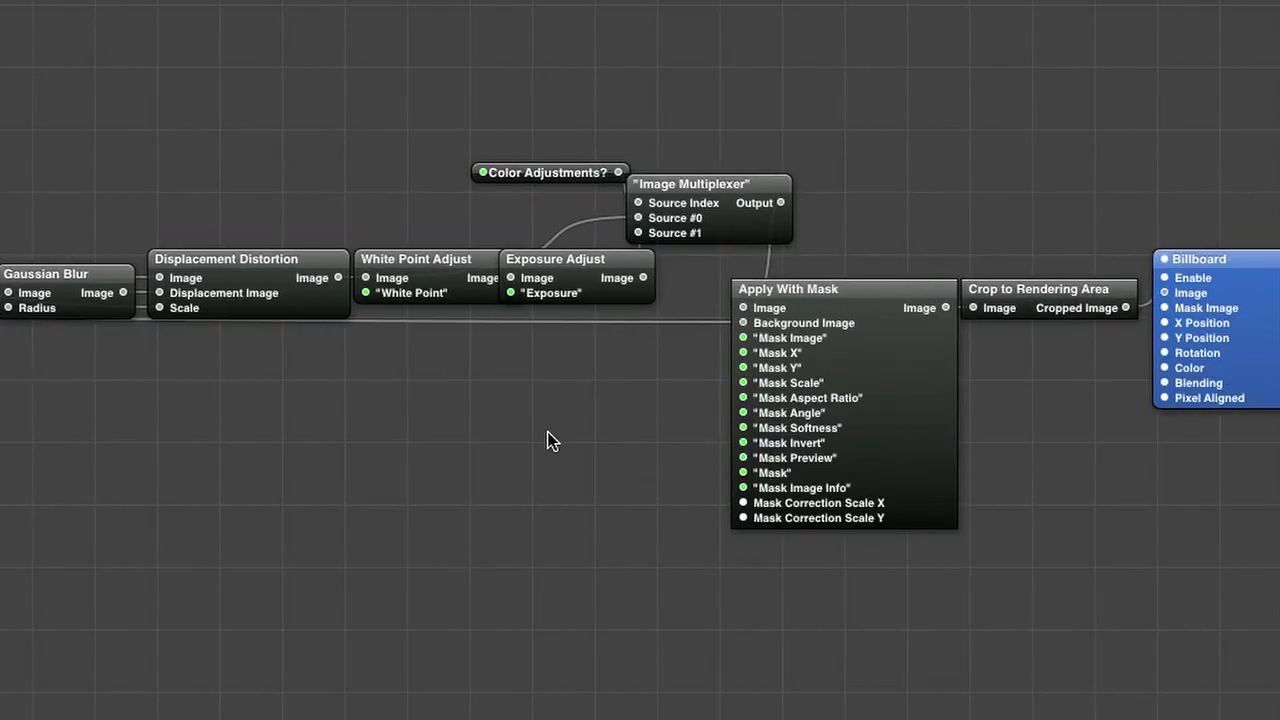
pyautogui.hscroll(-20, 545, 435)
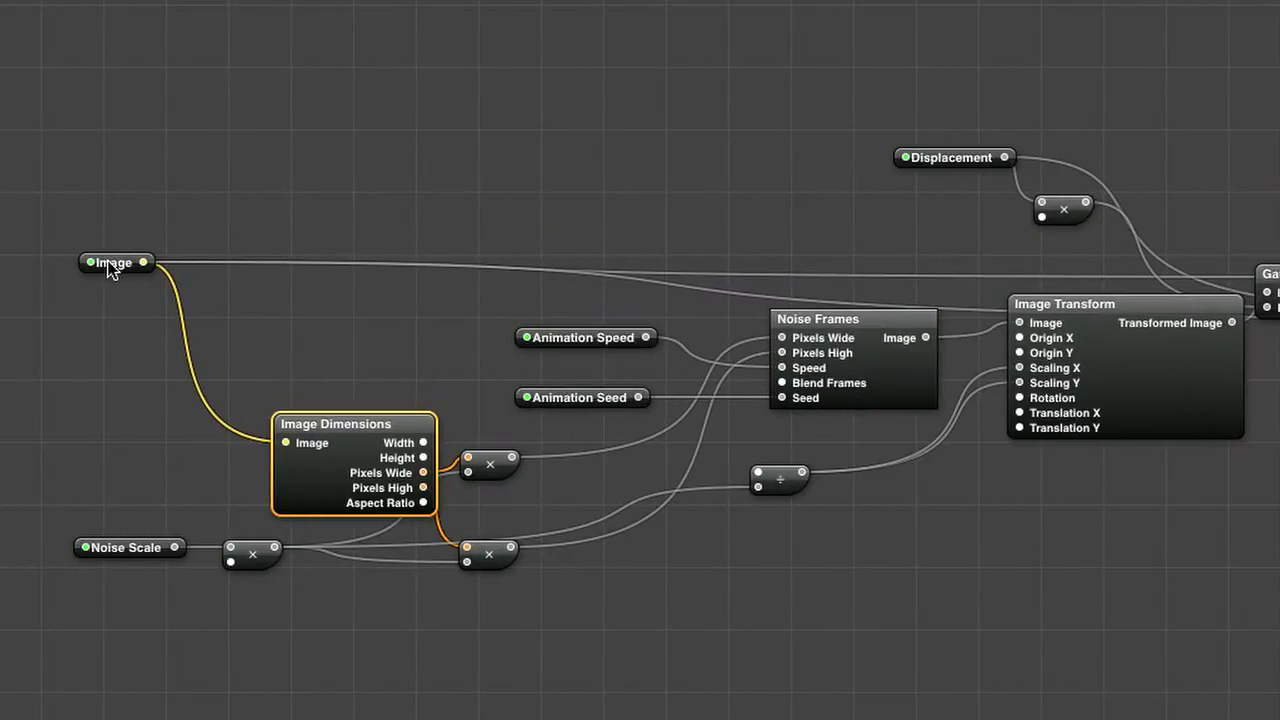
# - Raise the Image input, lower Image Transform, and move Crop to Rendering Area above Apply With Mask
pyautogui.moveTo(110, 268); pyautogui.dragTo(117, 128)
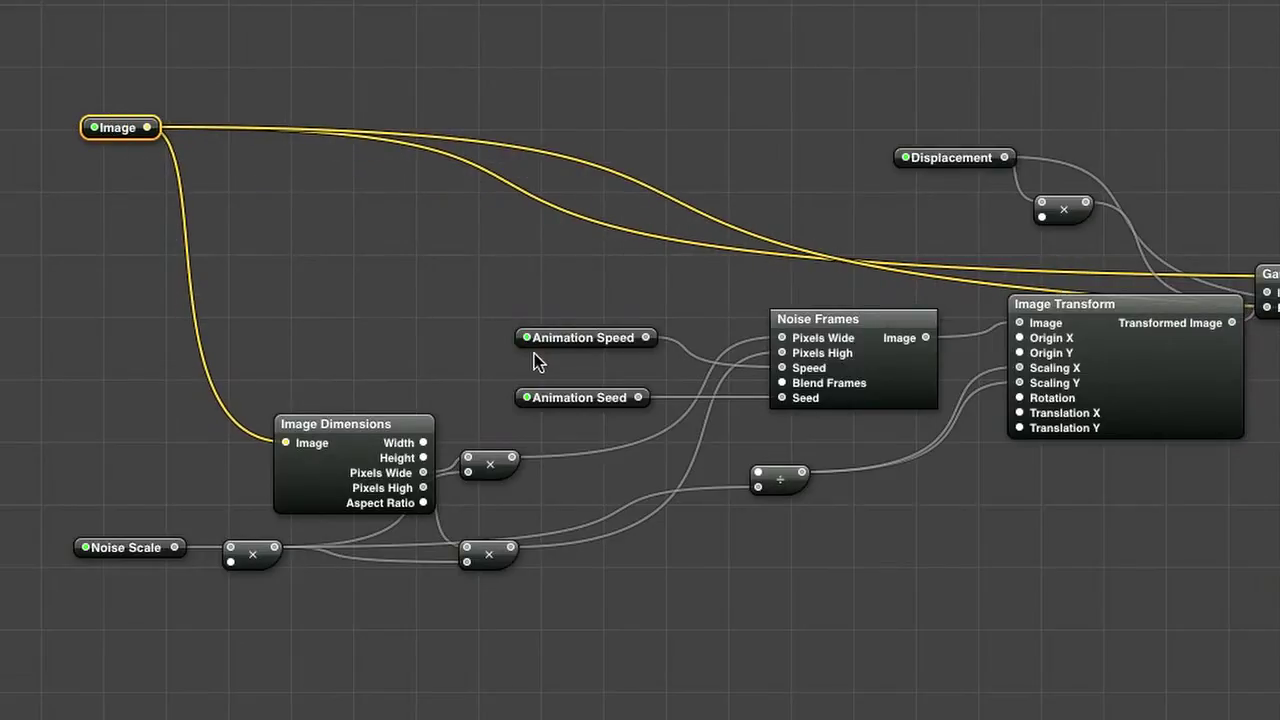
pyautogui.hscroll(20, 534, 353)
pyautogui.hscroll(-4, 837, 349)
pyautogui.moveTo(551, 386); pyautogui.dragTo(551, 490)
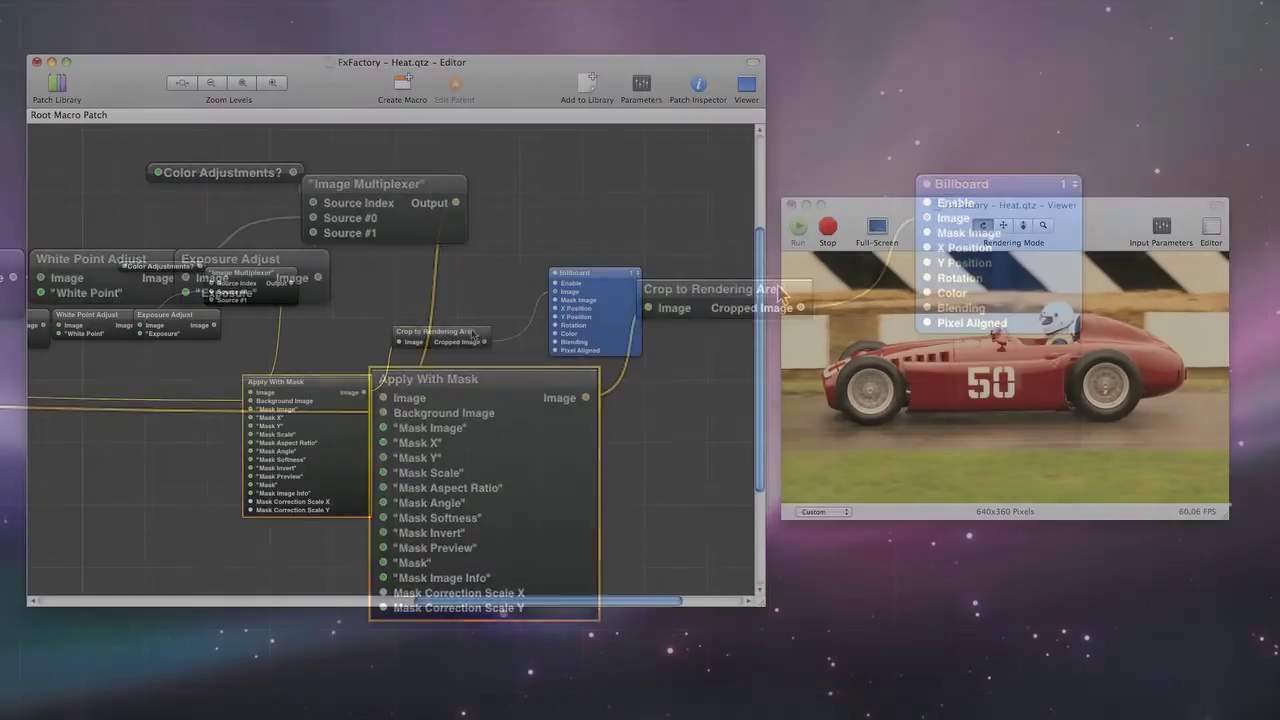
pyautogui.moveTo(812, 285); pyautogui.dragTo(812, 240)
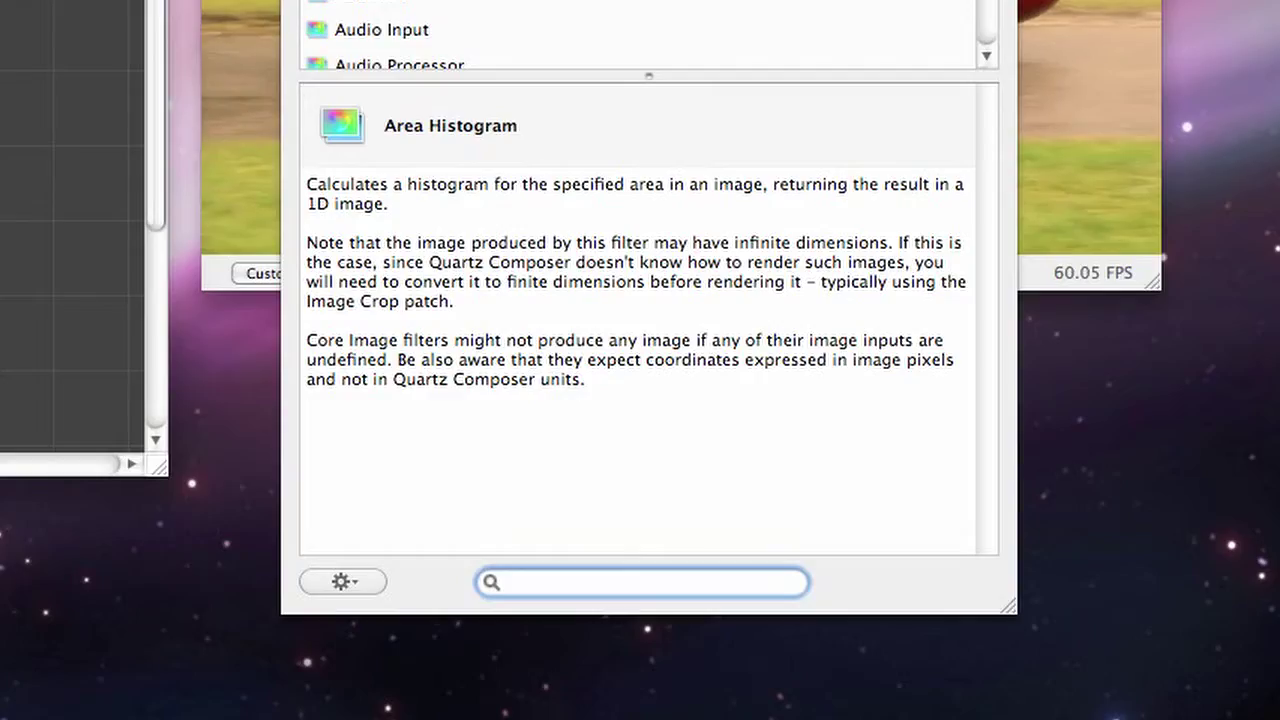
# - Search the Library for 'false' and select the second False Color result
pyautogui.write('false')
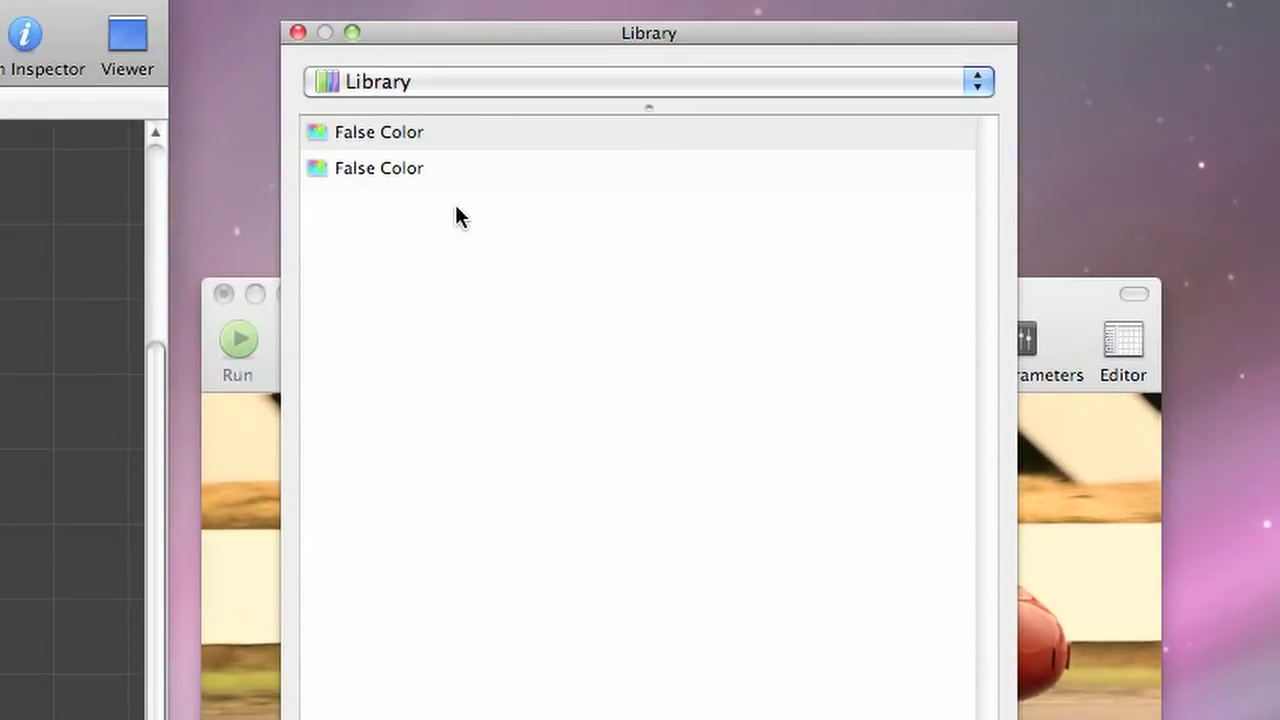
pyautogui.click(412, 170)
pyautogui.click(415, 144)
pyautogui.click(415, 168)
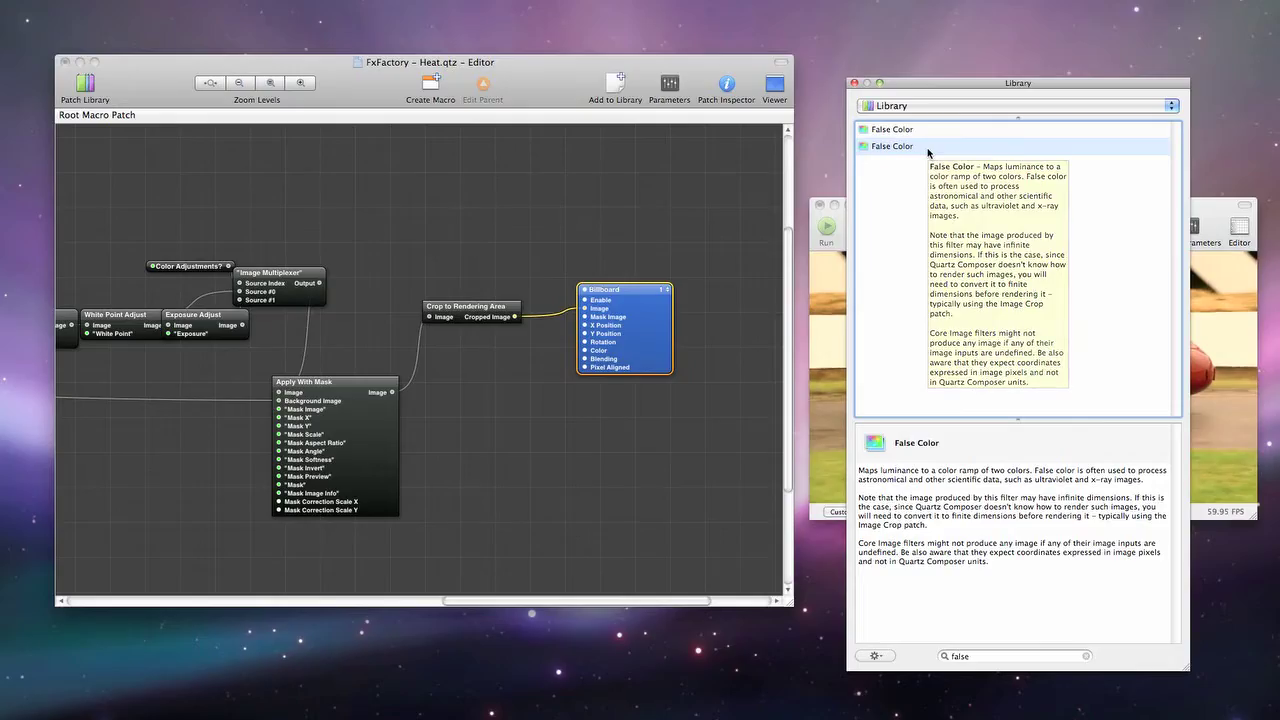
# - Wire False Color from Apply With Mask's image into Crop to Rendering Area, then show its inputs
pyautogui.moveTo(415, 168); pyautogui.dragTo(431, 243)
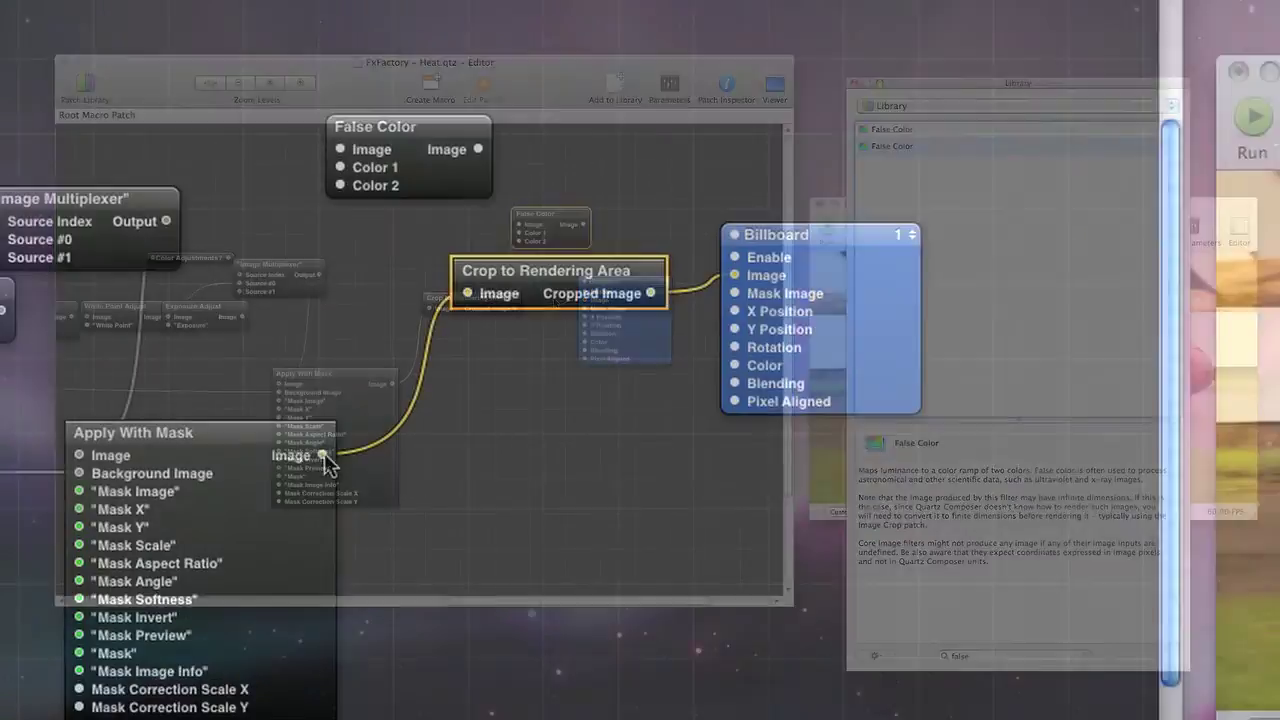
pyautogui.moveTo(392, 392); pyautogui.dragTo(340, 152)
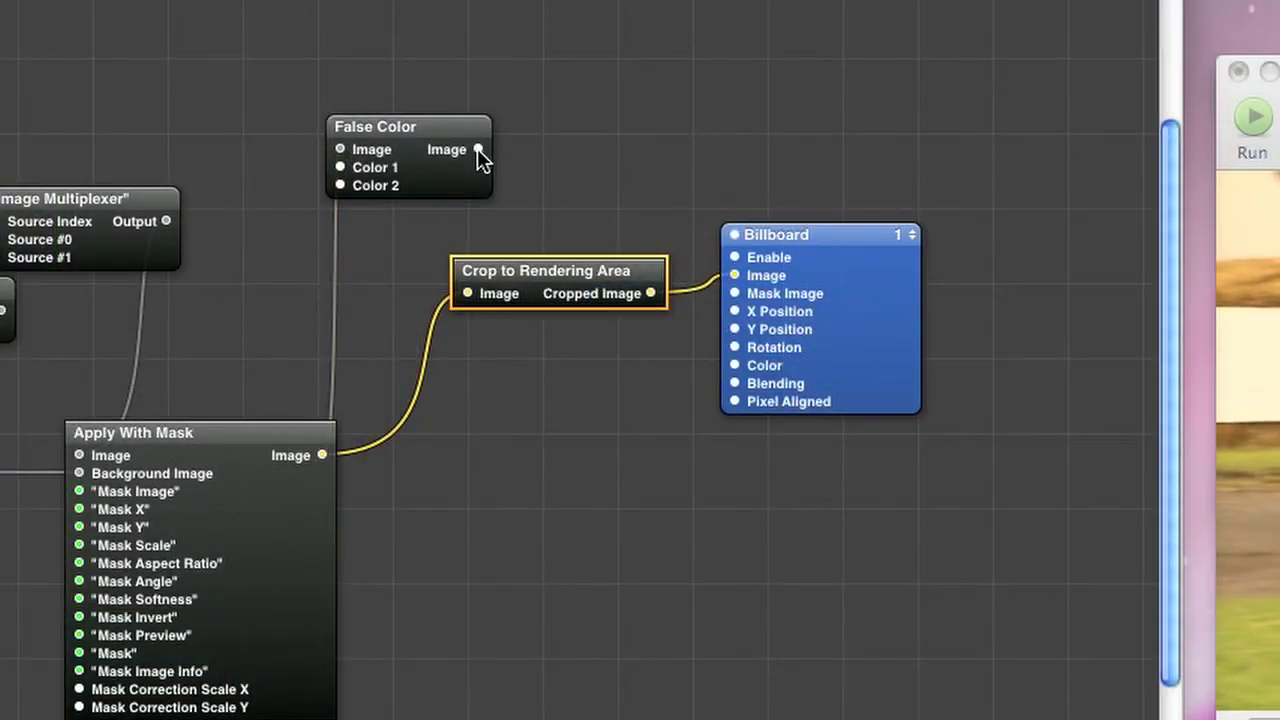
pyautogui.moveTo(477, 148); pyautogui.dragTo(530, 425)
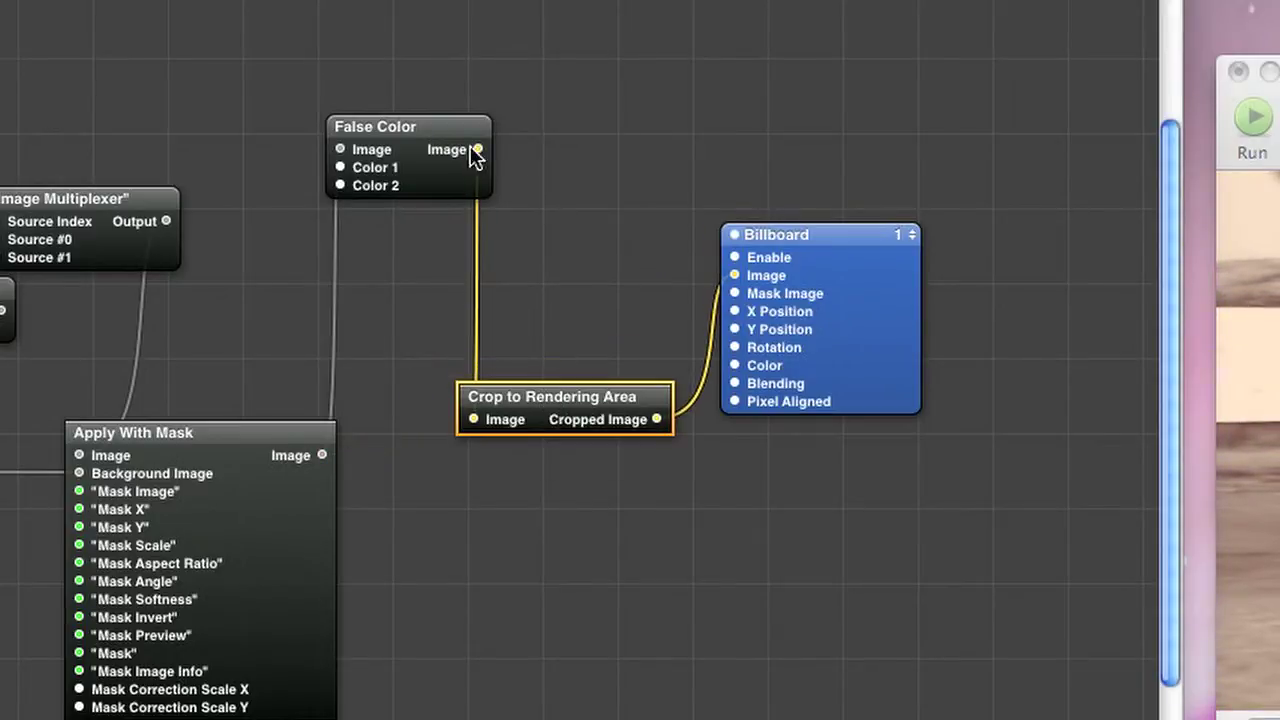
pyautogui.moveTo(460, 131); pyautogui.dragTo(455, 111)
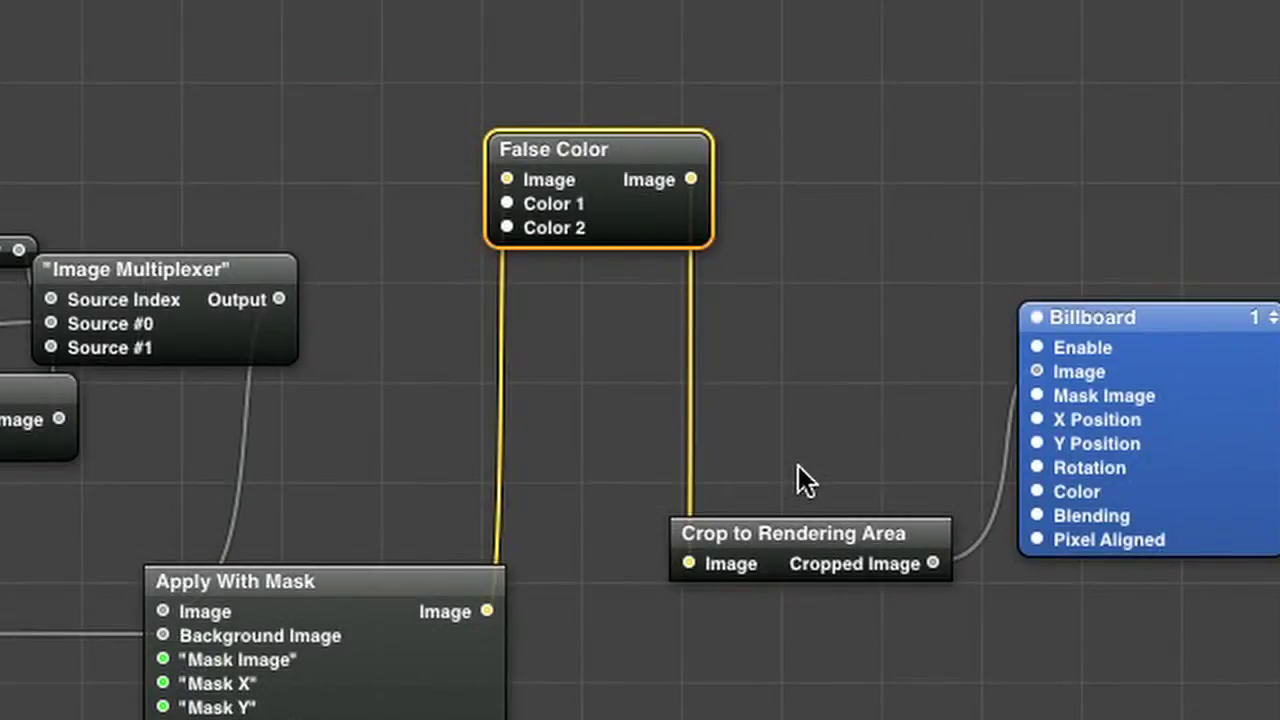
pyautogui.press('super+i')
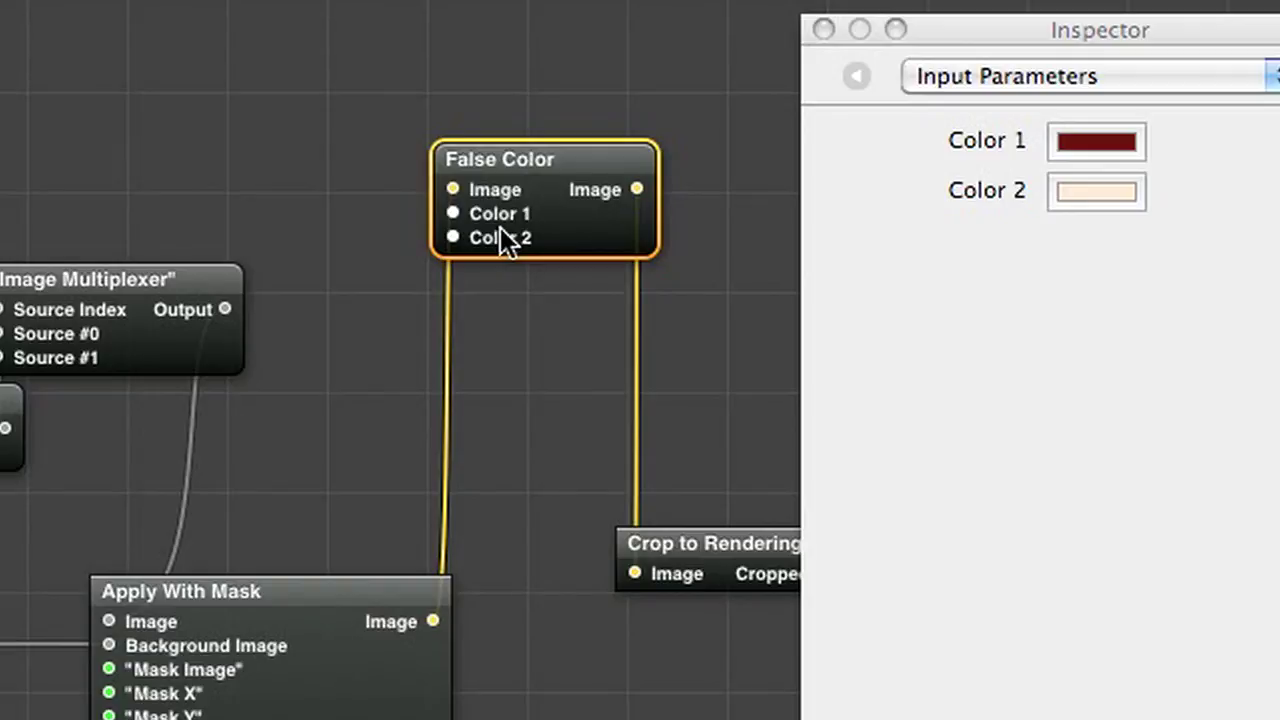
# - Close the Inspector and publish False Color's Color 1 input as 'Color 1'
pyautogui.click(823, 29)
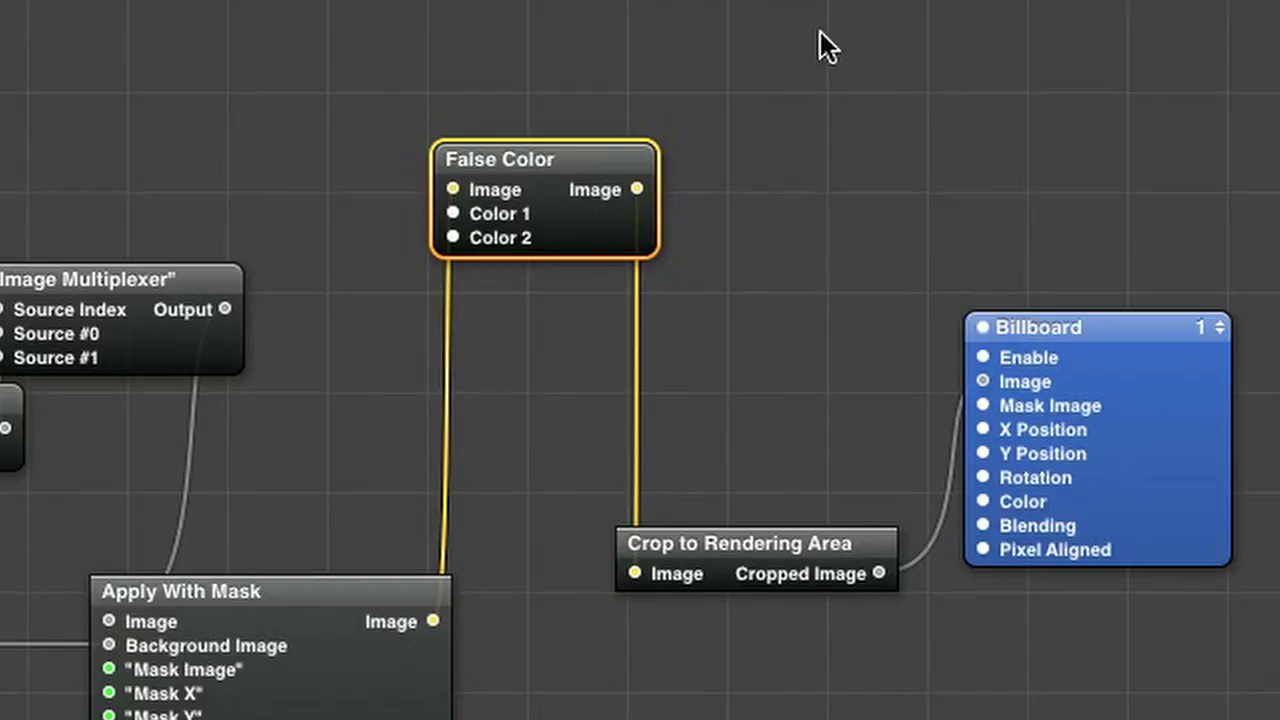
pyautogui.rightClick(478, 224)
pyautogui.moveTo(569, 231)
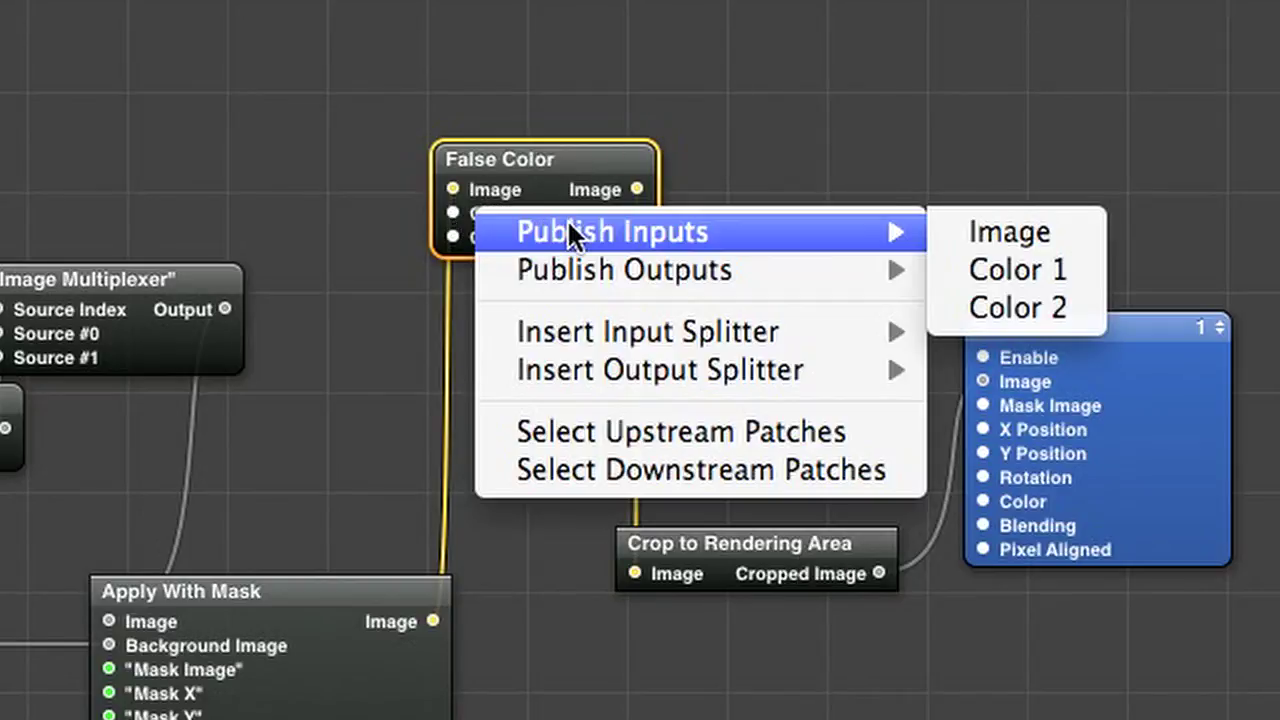
pyautogui.click(1007, 270)
pyautogui.press('Return')
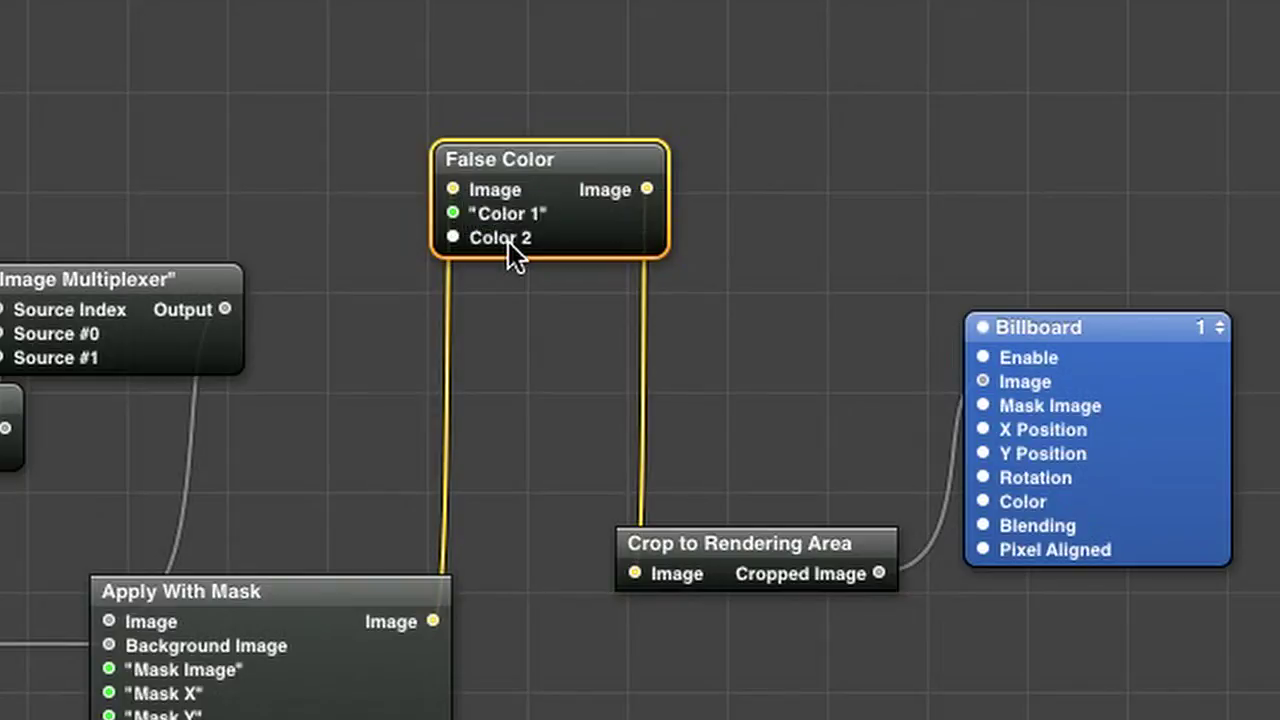
# - Publish False Color's Color 2 input as 'Color 2'
pyautogui.rightClick(510, 250)
pyautogui.moveTo(580, 255)
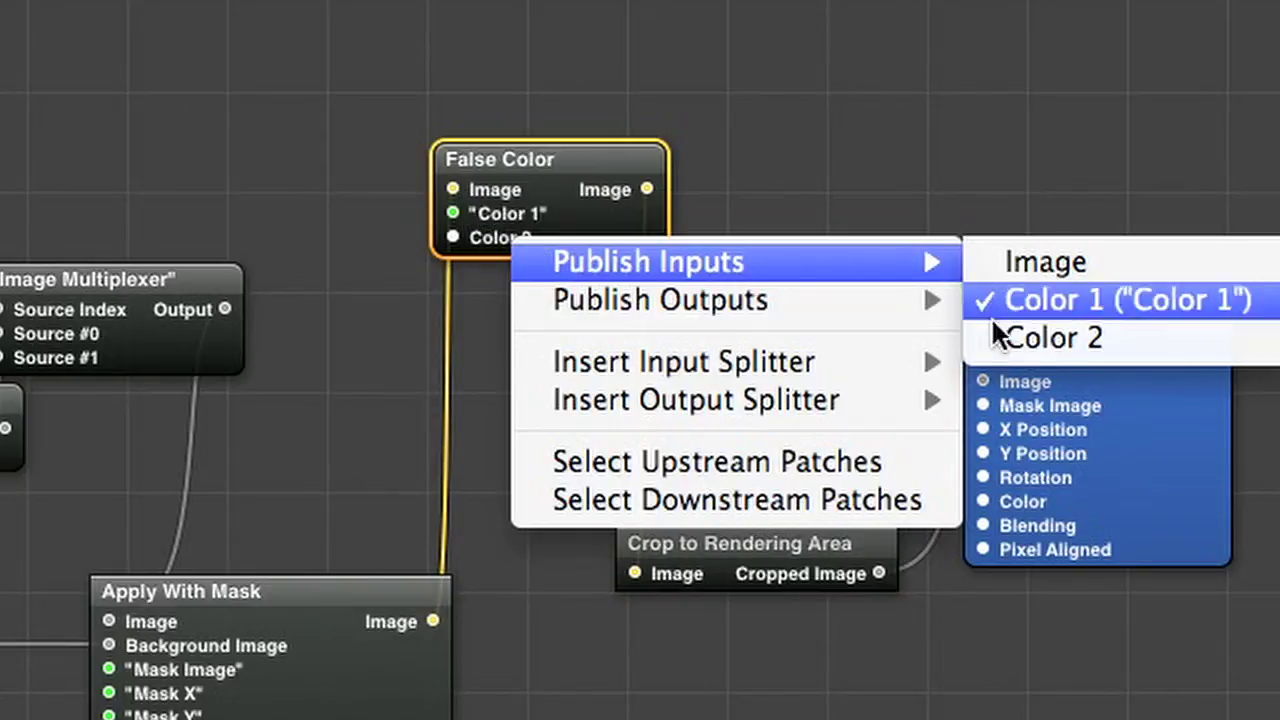
pyautogui.click(1036, 335)
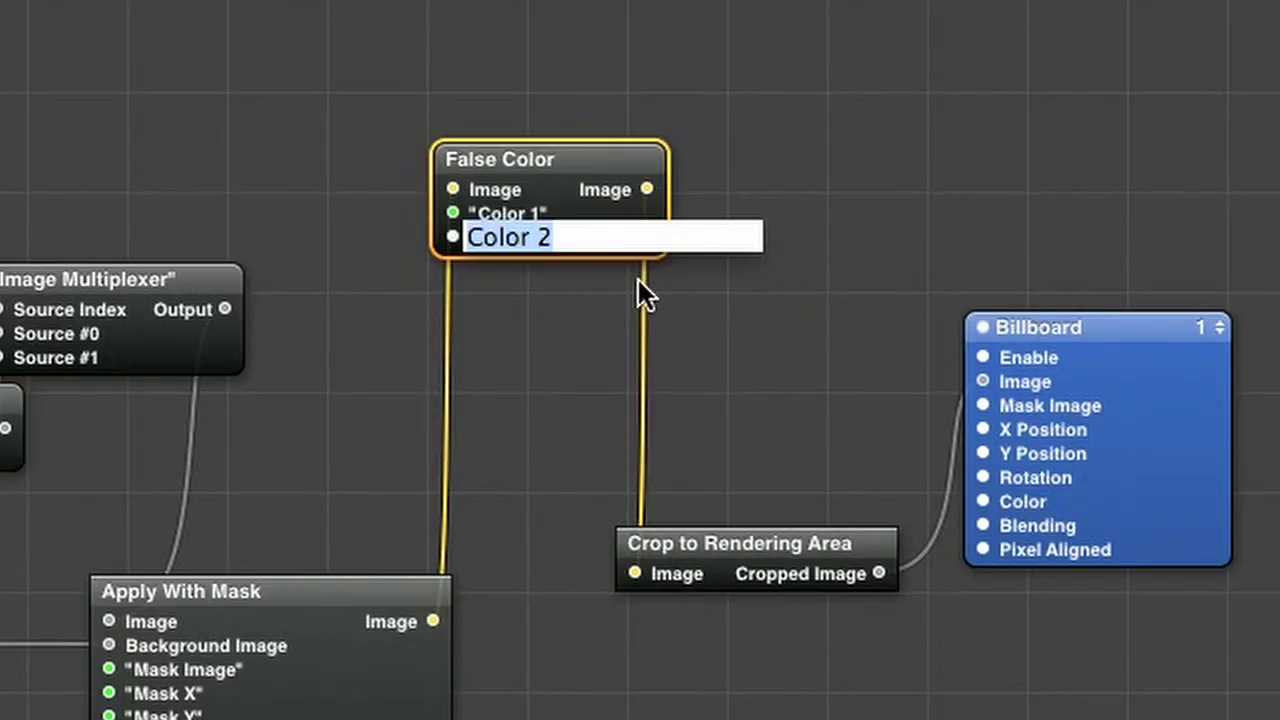
pyautogui.press('Return')
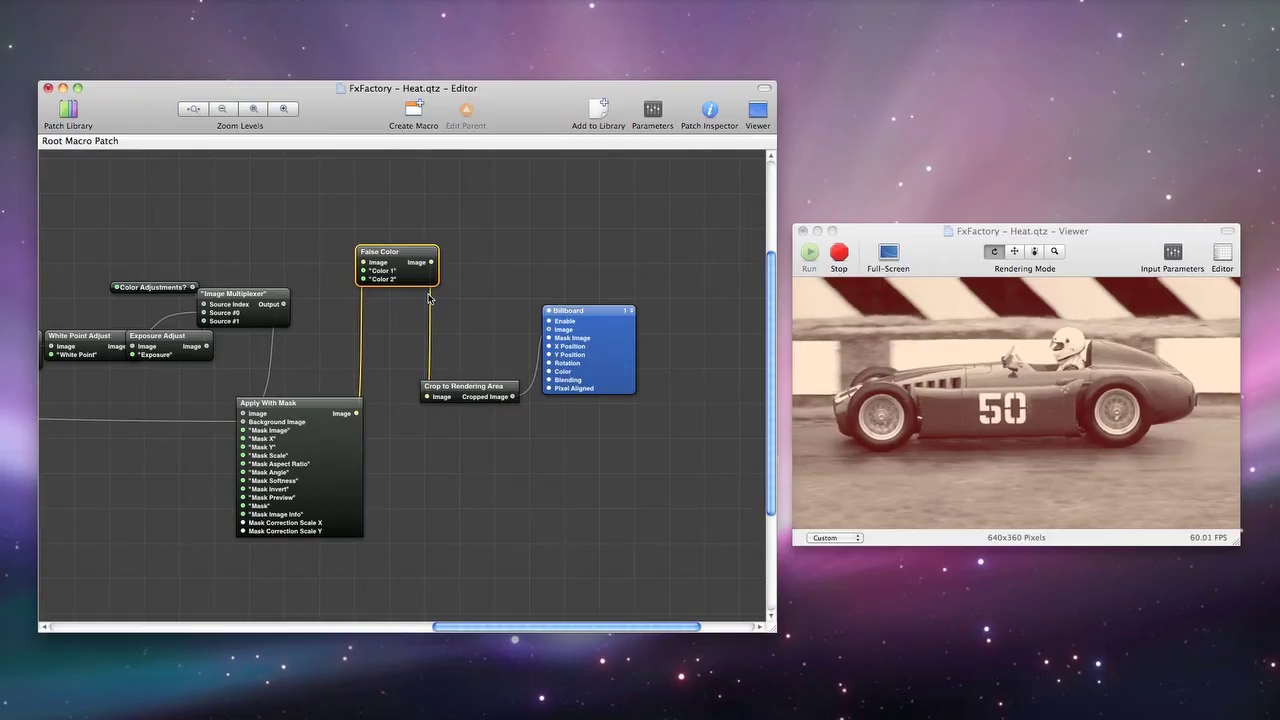
# - Save the Heat.qtz composition from the File menu
pyautogui.click(111, 0)
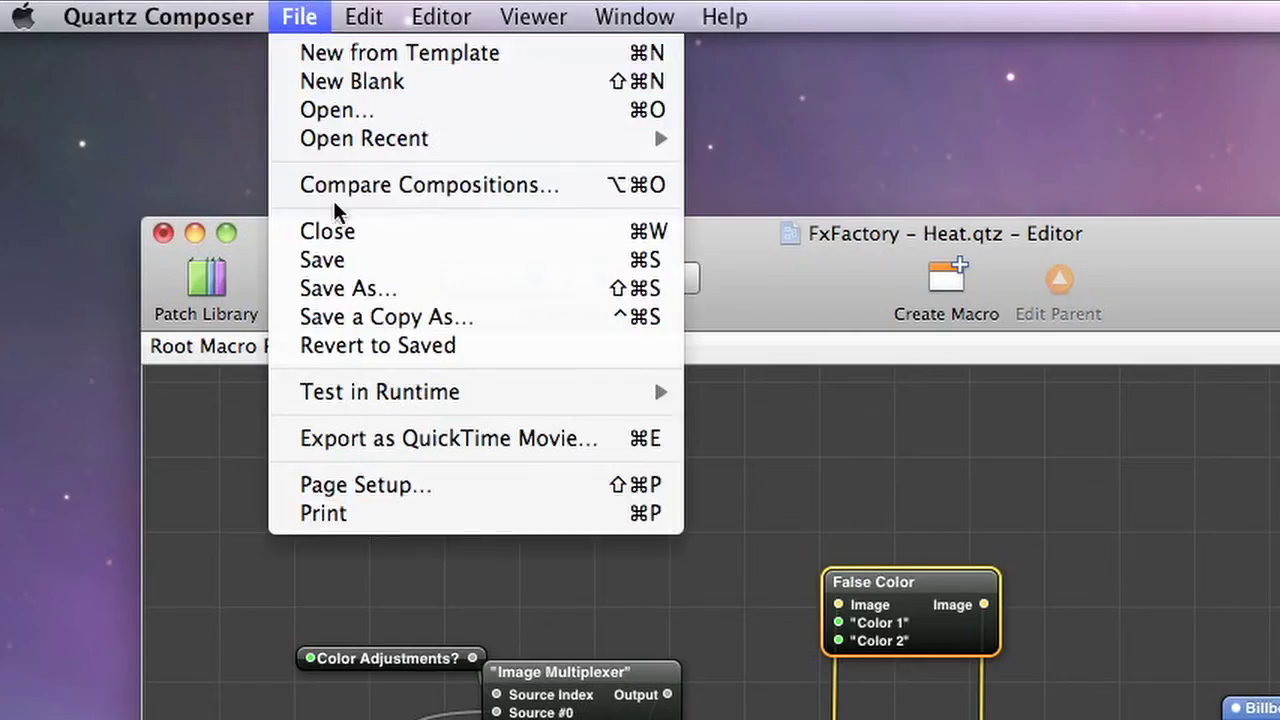
pyautogui.click(338, 262)
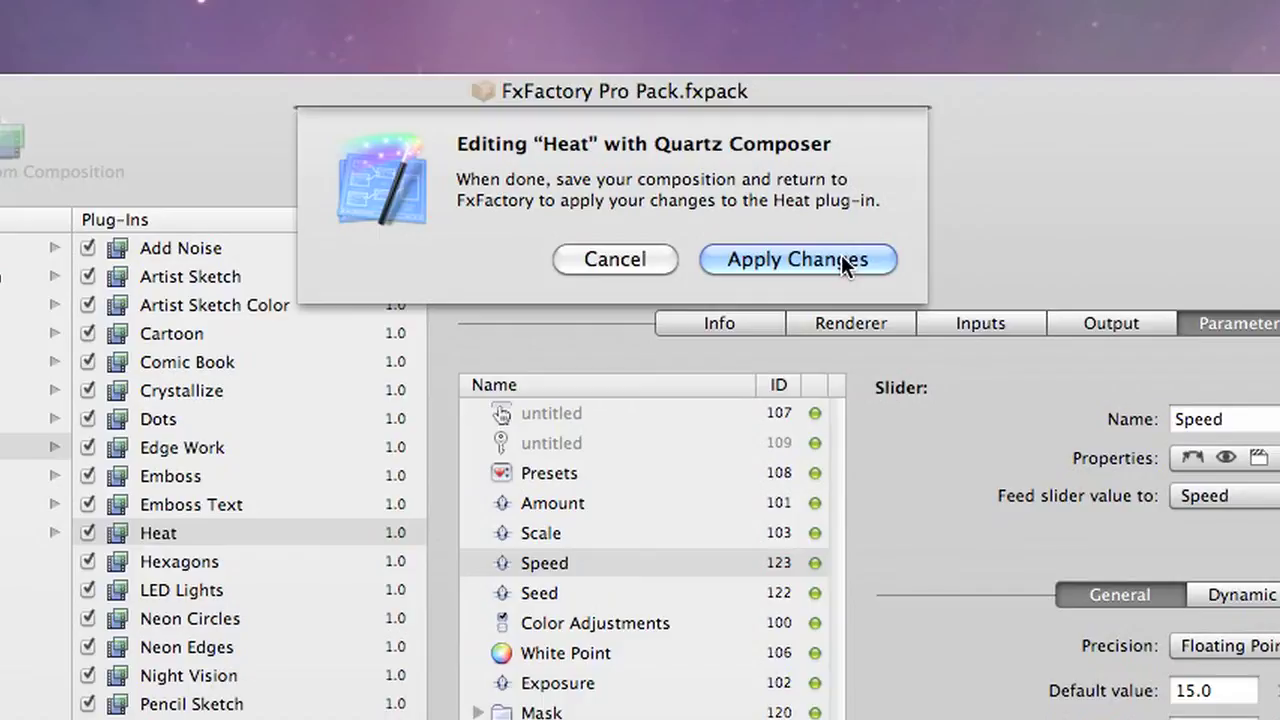
# - Apply the composition changes to Heat and compare the dark red Color 1 and peach Color 2 defaults
pyautogui.click(816, 256)
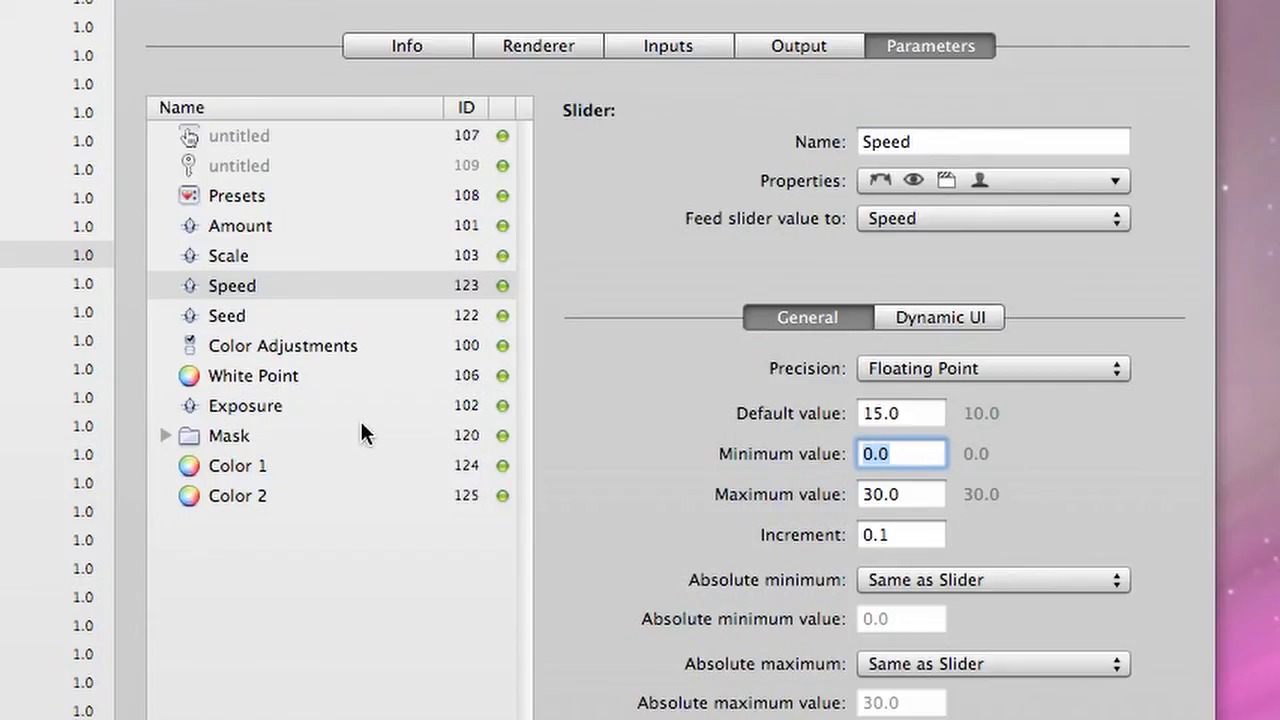
pyautogui.click(322, 468)
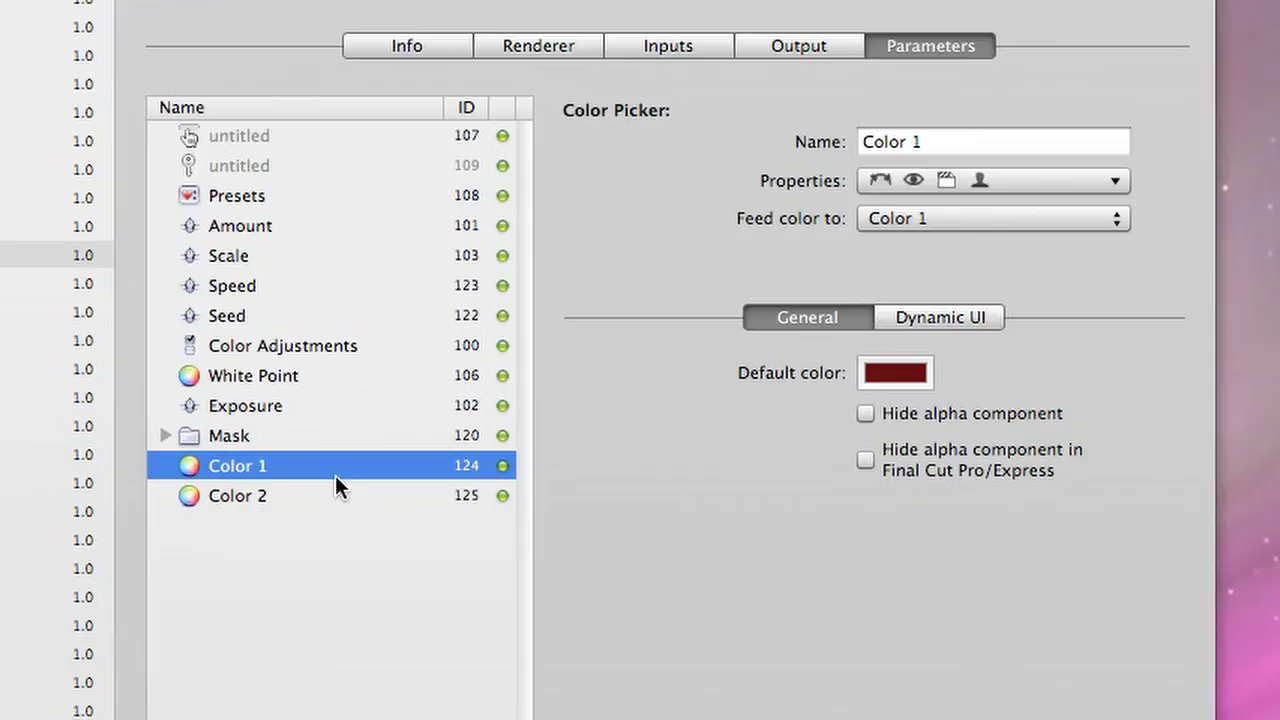
pyautogui.click(331, 500)
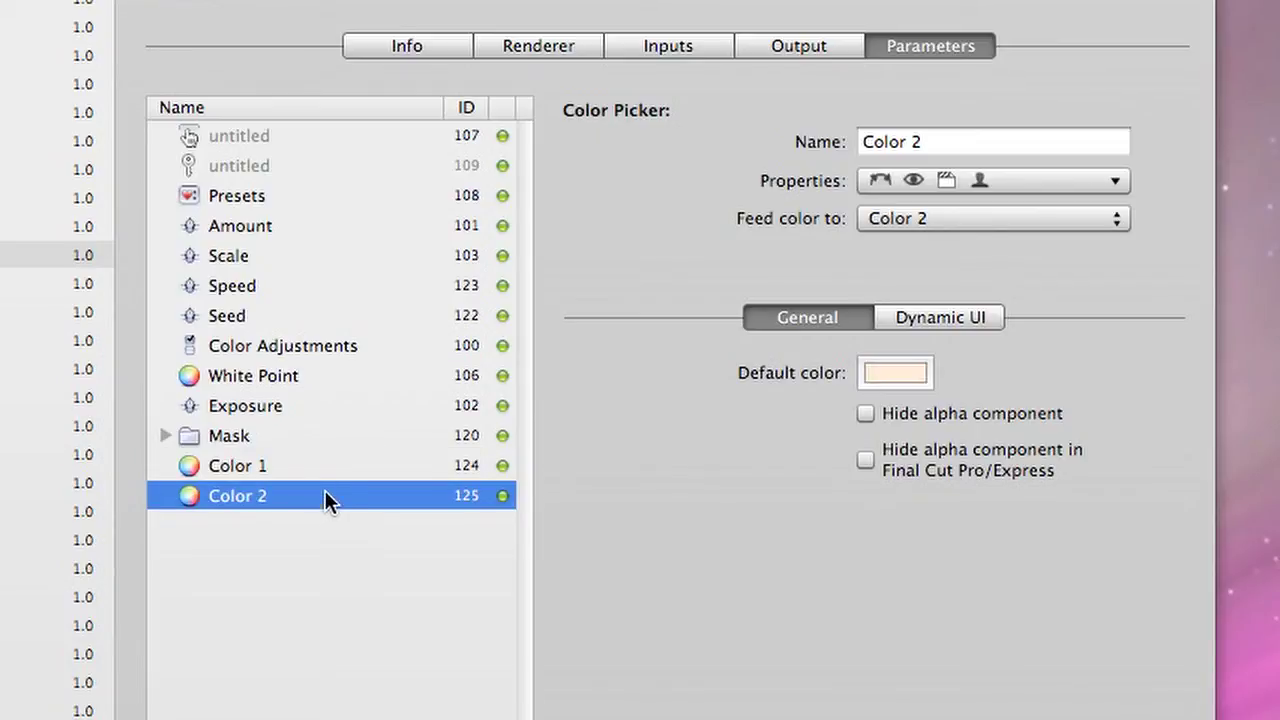
pyautogui.click(318, 467)
pyautogui.click(317, 497)
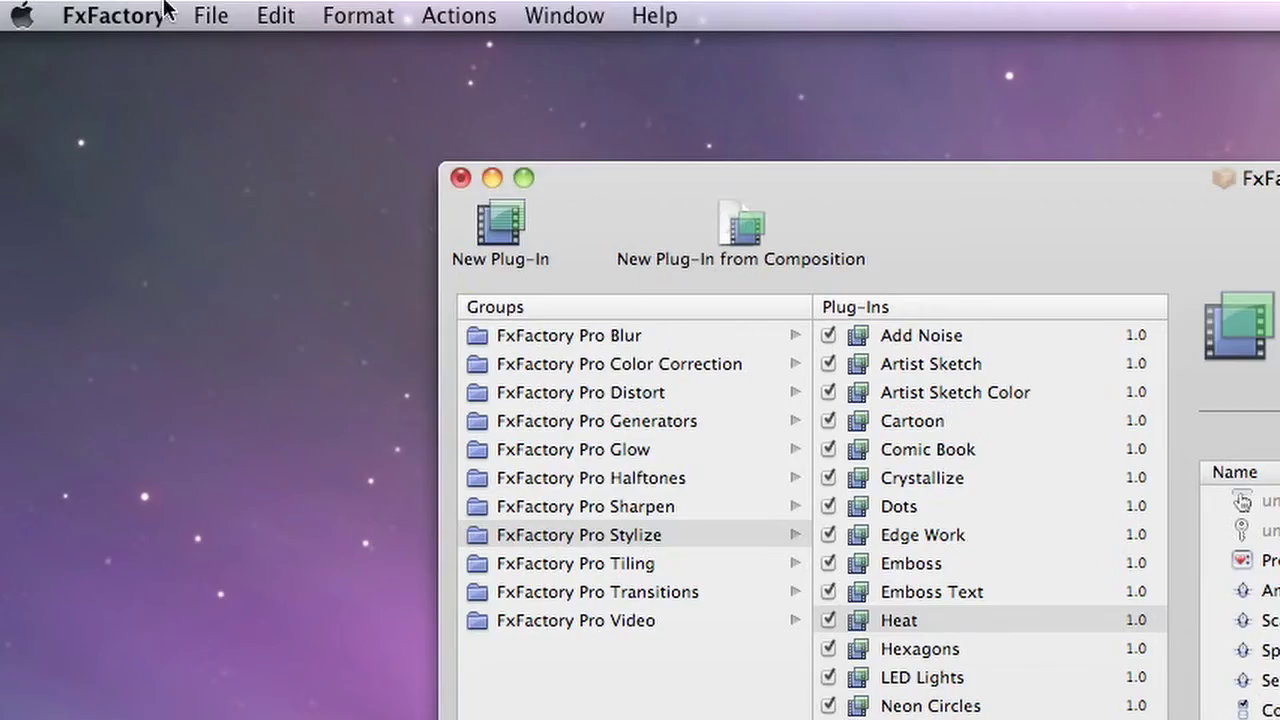
pyautogui.click(210, 14)
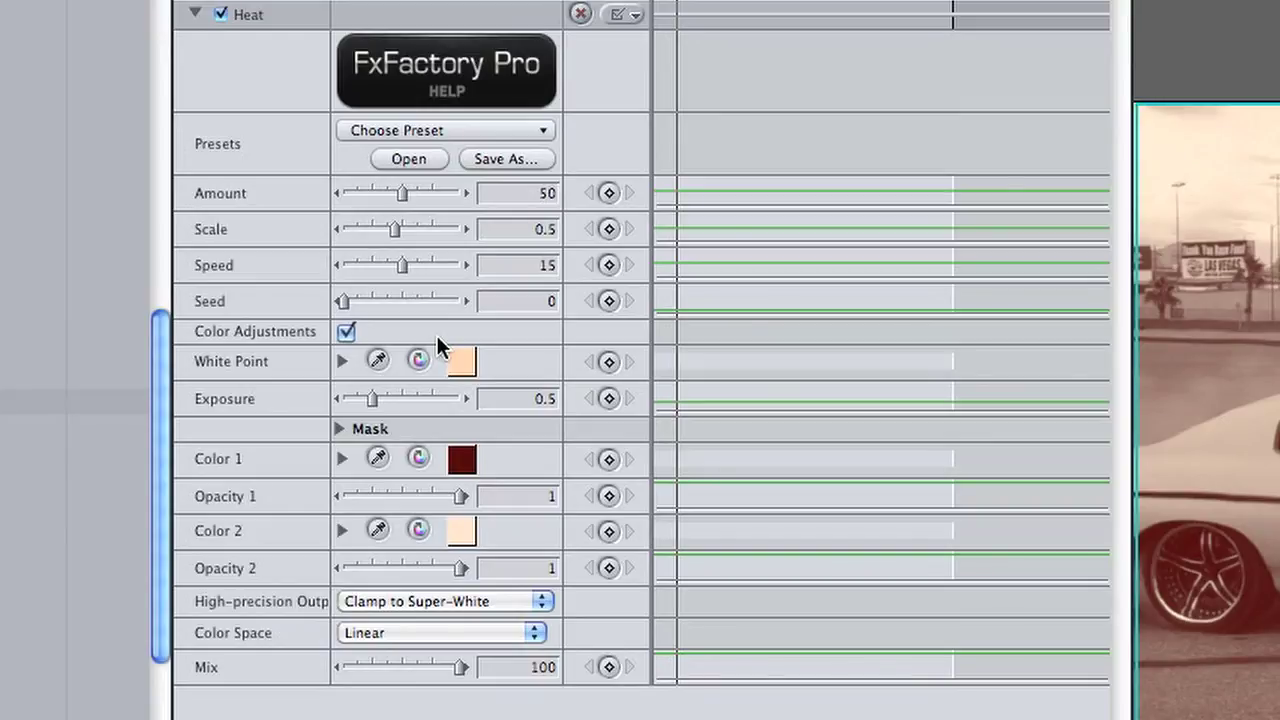
# - Open the Color 1 colour chooser and set its gray-scale brightness to 63%
pyautogui.click(457, 462)
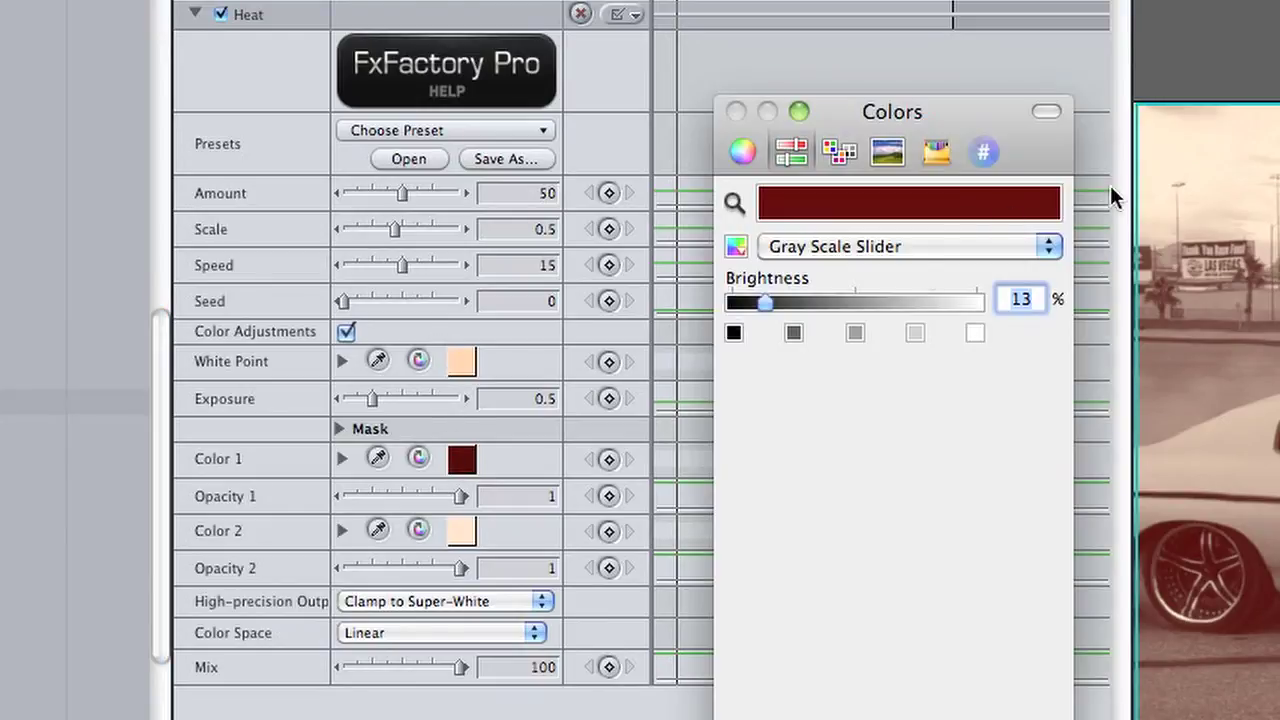
pyautogui.moveTo(755, 302); pyautogui.dragTo(887, 300)
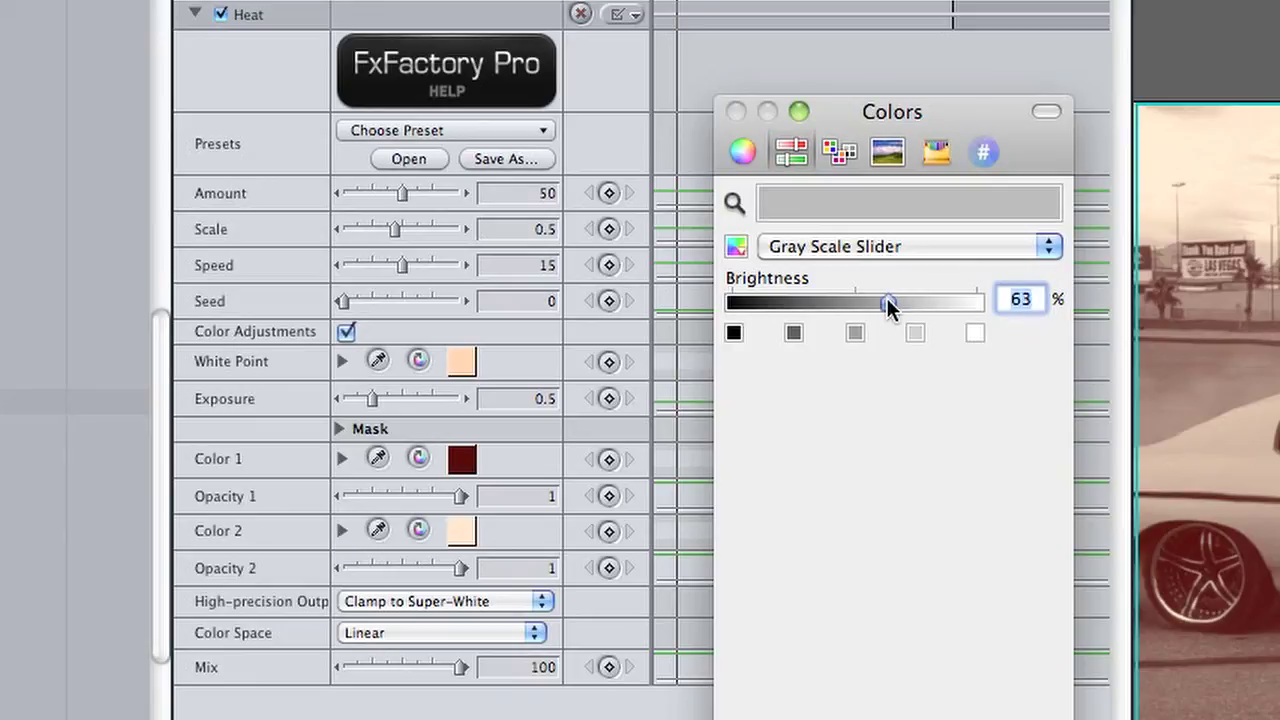
pyautogui.click(934, 152)
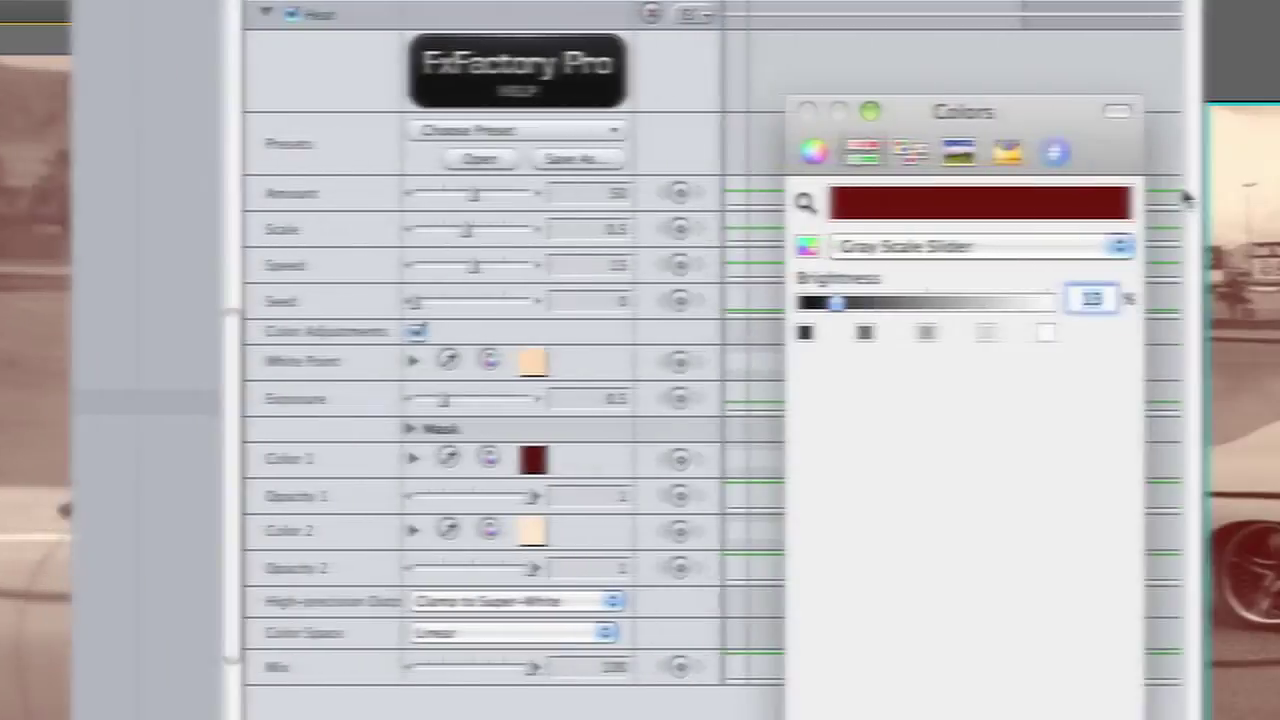
pyautogui.moveTo(748, 304); pyautogui.dragTo(887, 305)
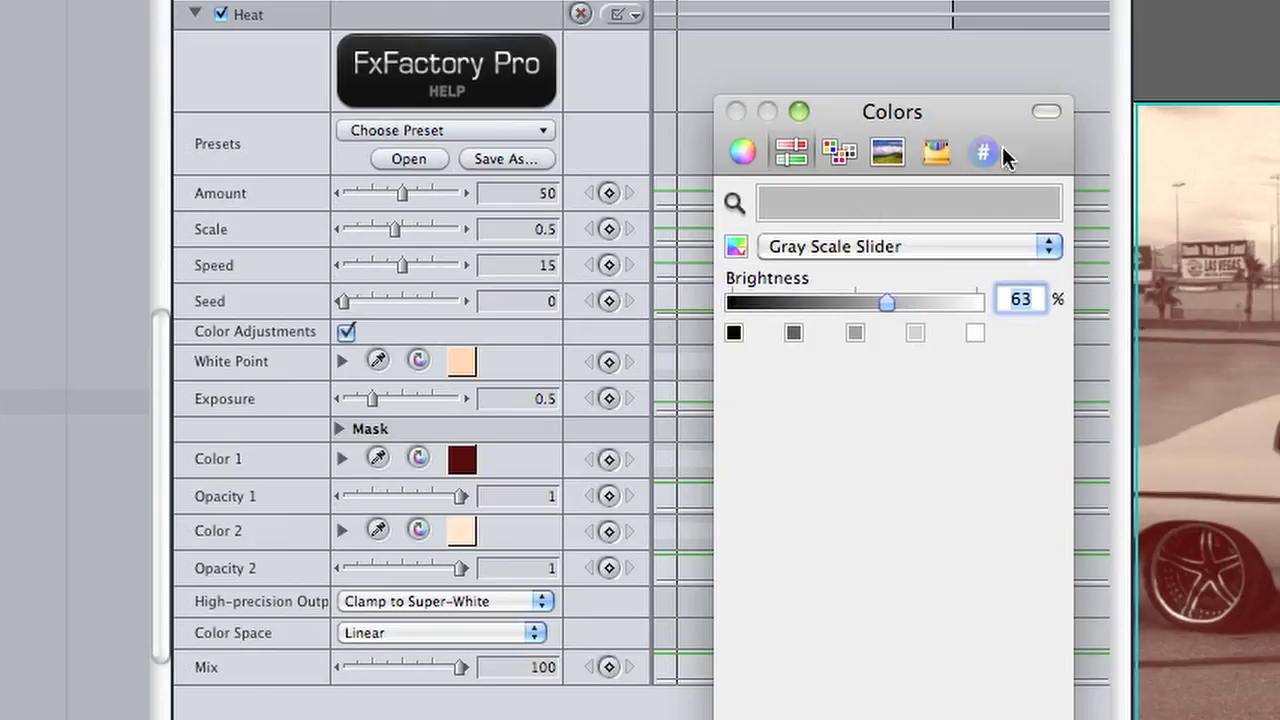
# - Set Color 1 to the Grape crayon and Color 2 to the Tangerine crayon
pyautogui.click(929, 152)
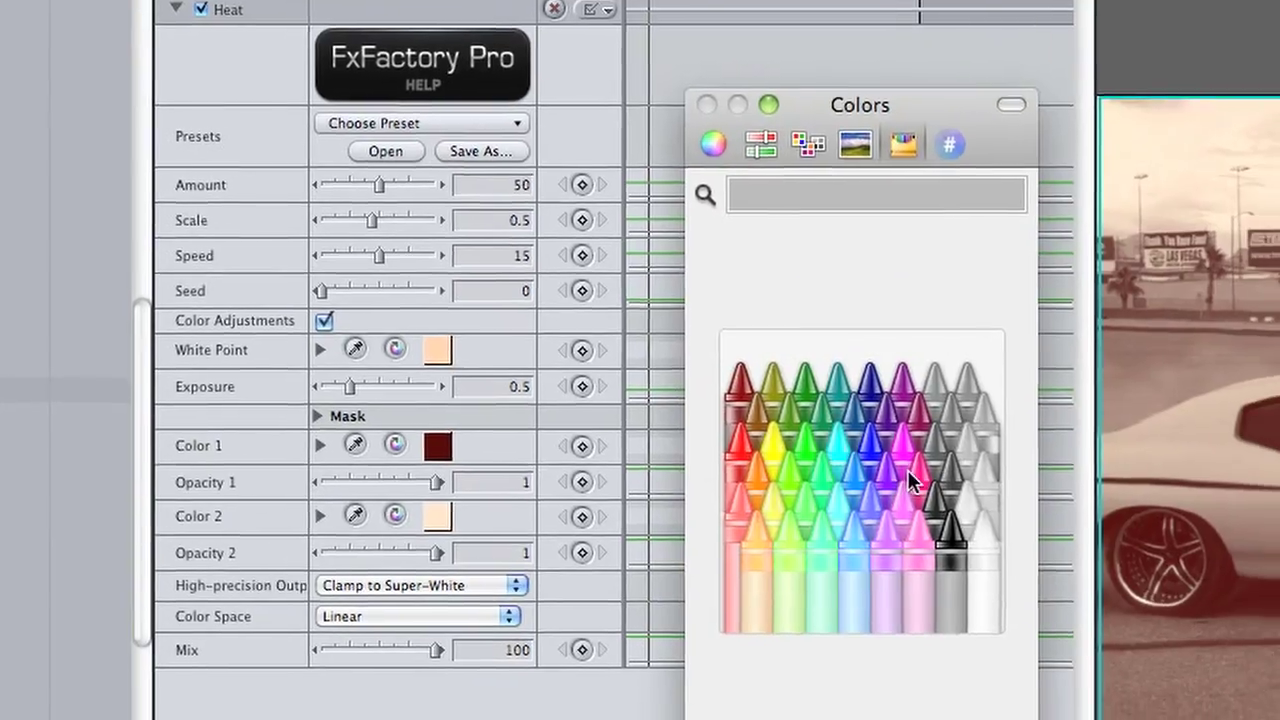
pyautogui.click(921, 487)
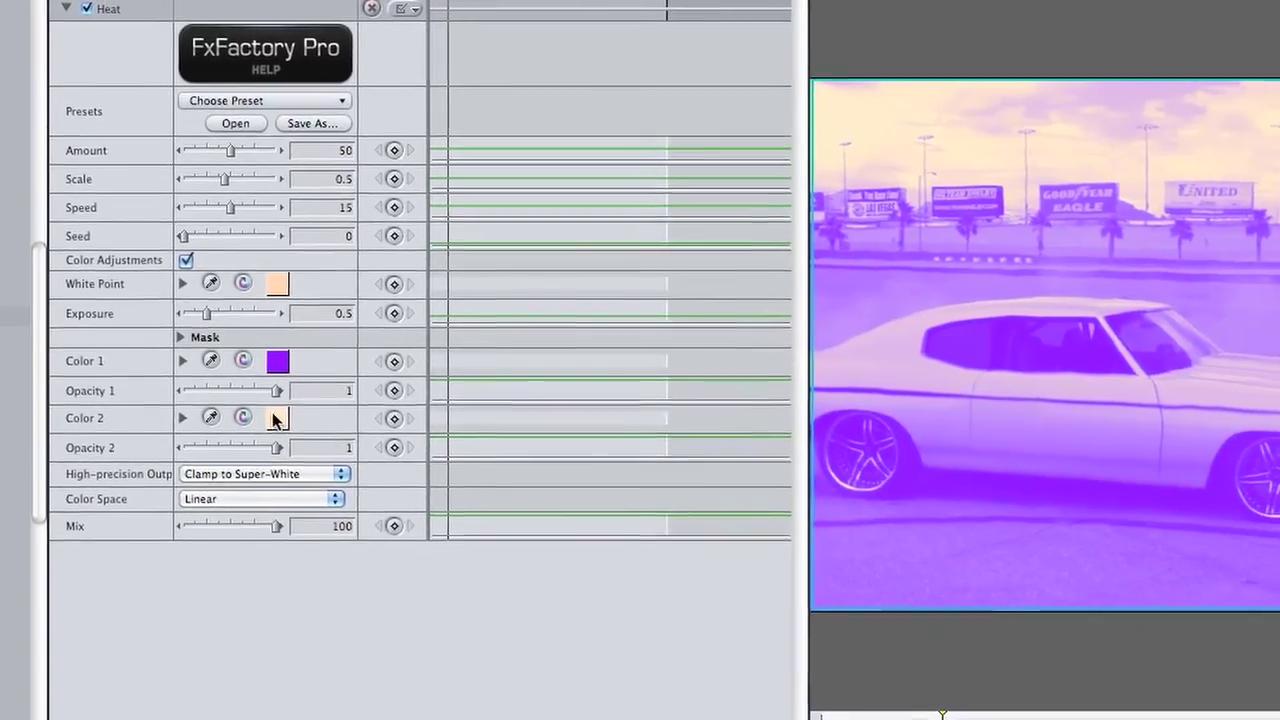
pyautogui.click(338, 457)
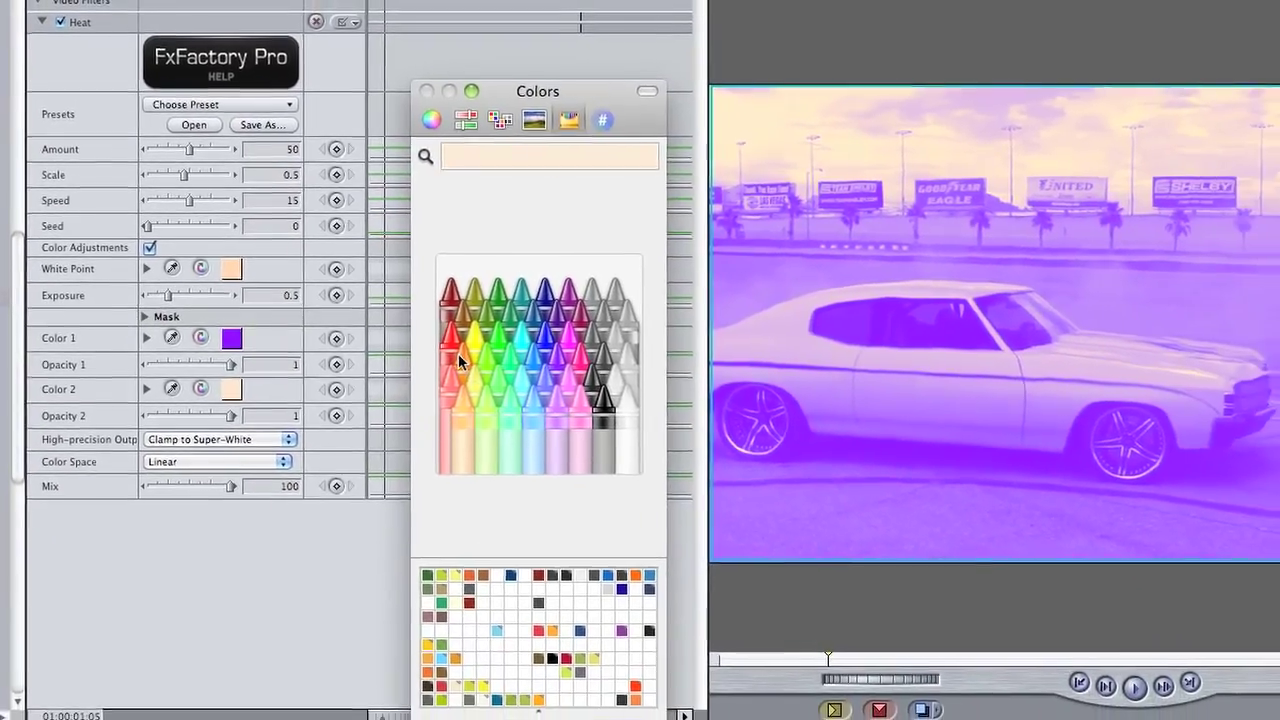
pyautogui.click(485, 380)
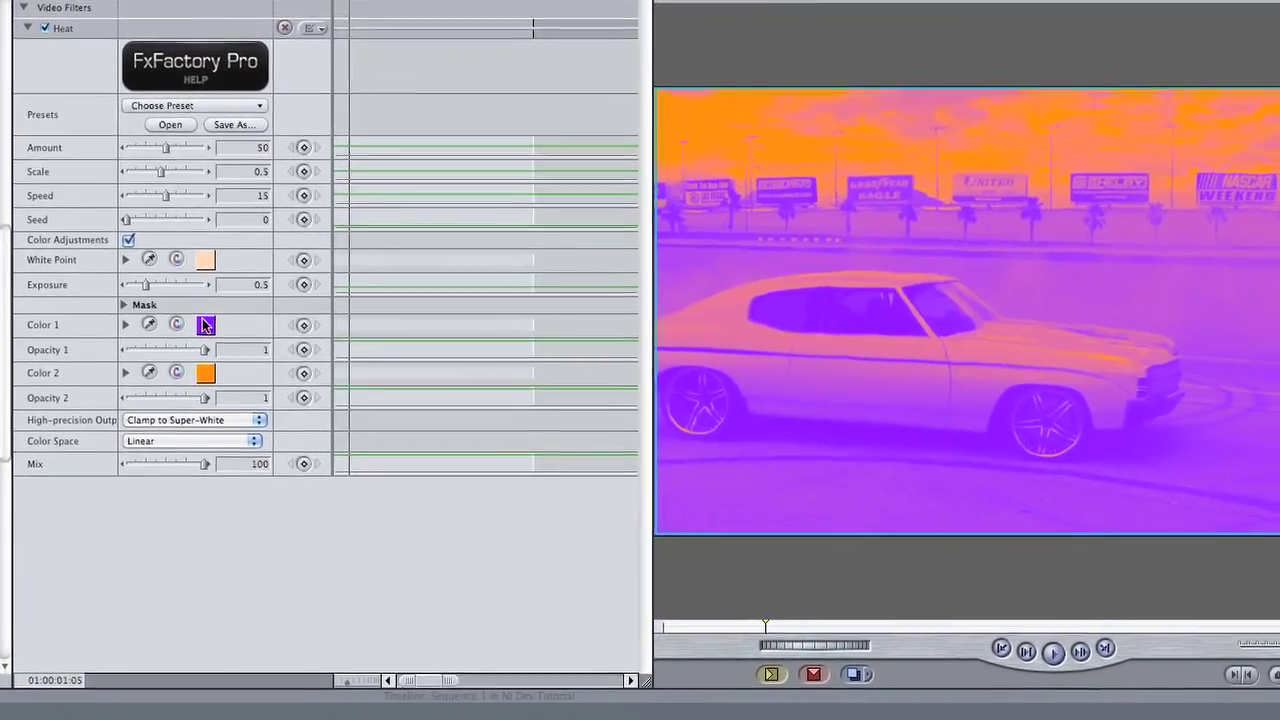